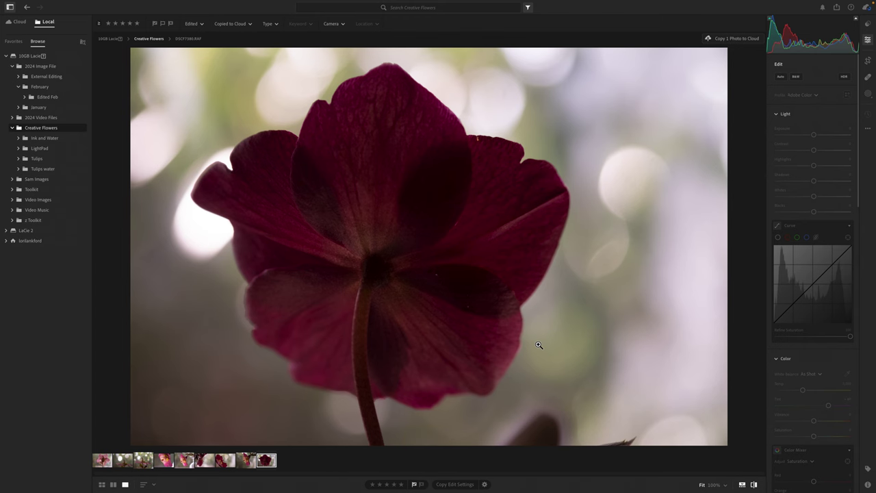
Compare the edited flower photo with its original and inspect the area covered by the existing subject mask.
key(backslash)
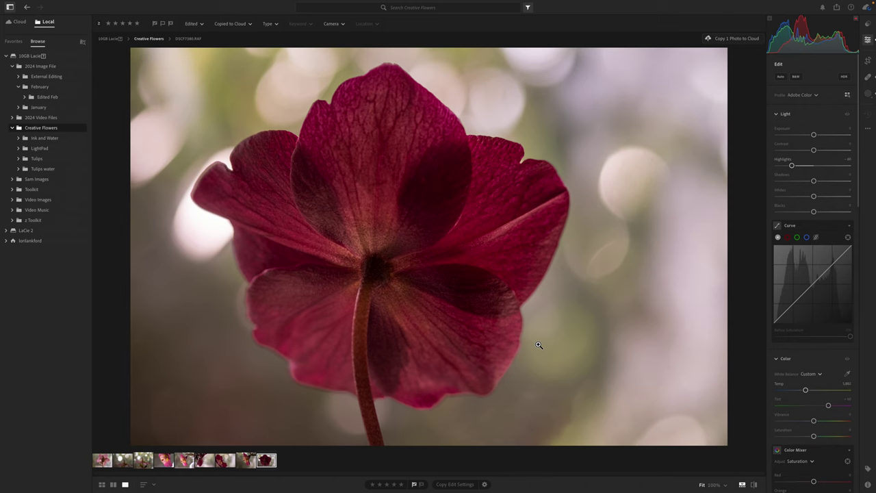
key(backslash)
key(backslash)
click(868, 94)
click(781, 91)
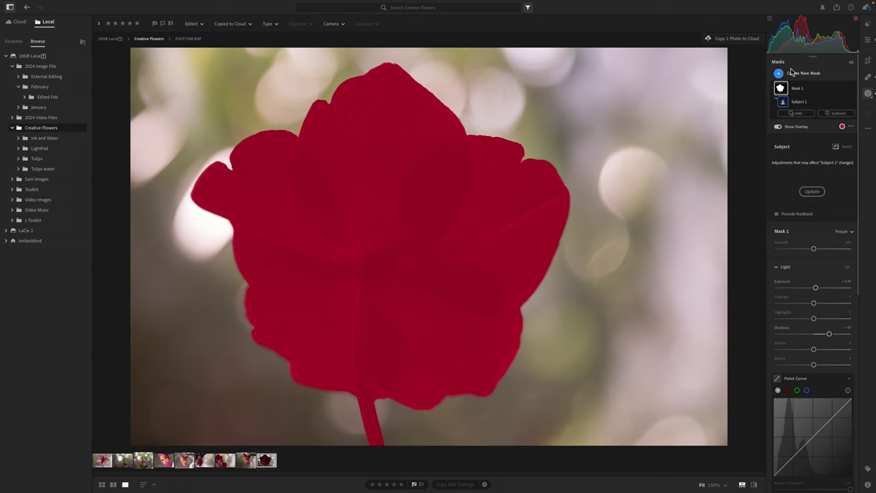
click(868, 41)
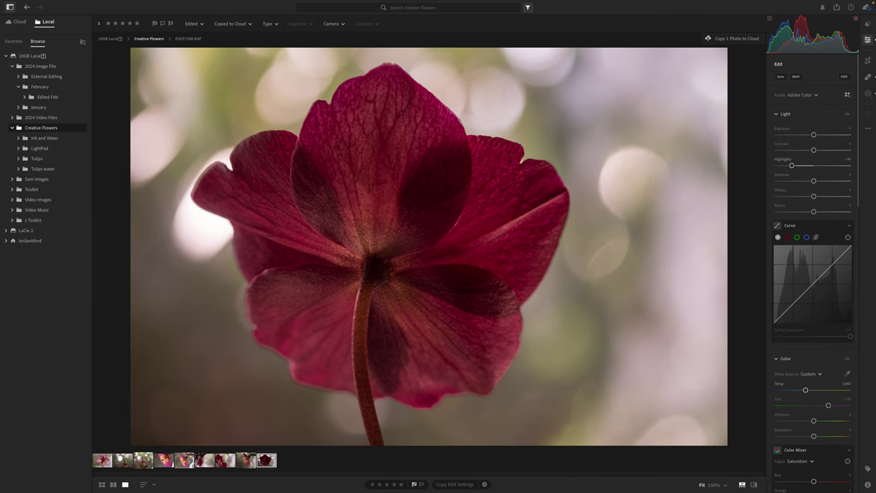
Create a new radial gradient mask and size it as a large ellipse centred over the flower.
click(868, 97)
click(794, 91)
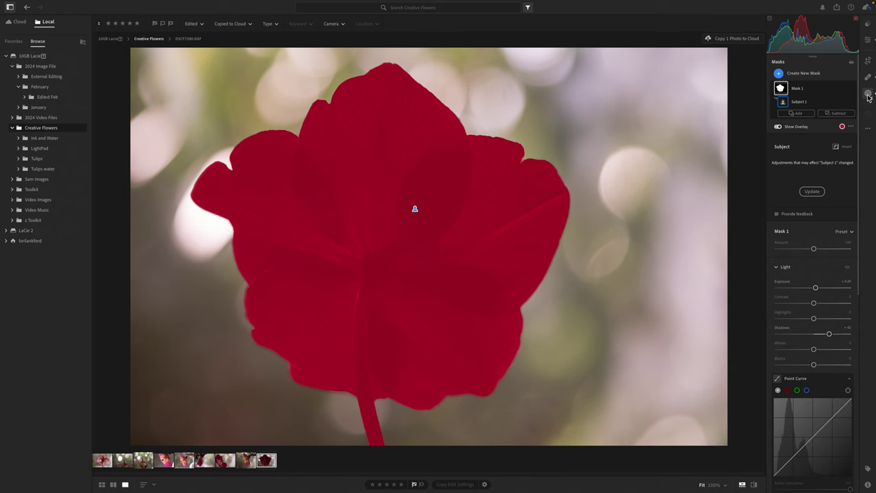
click(779, 73)
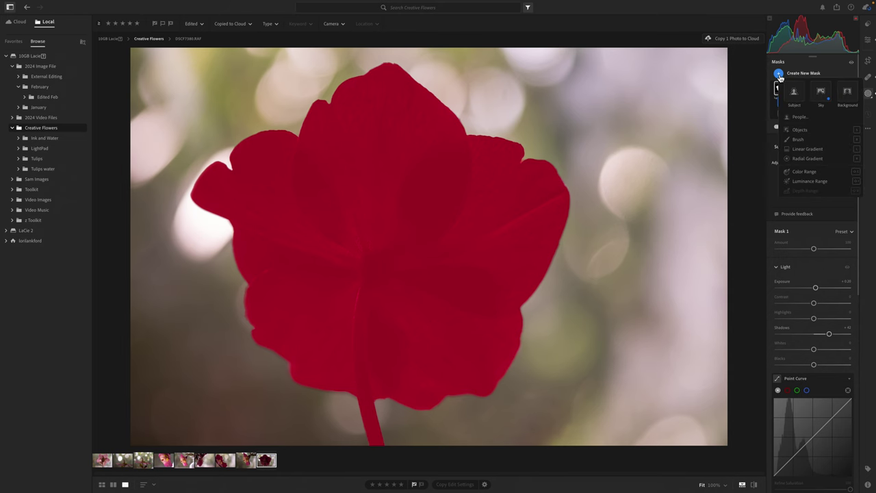
click(798, 159)
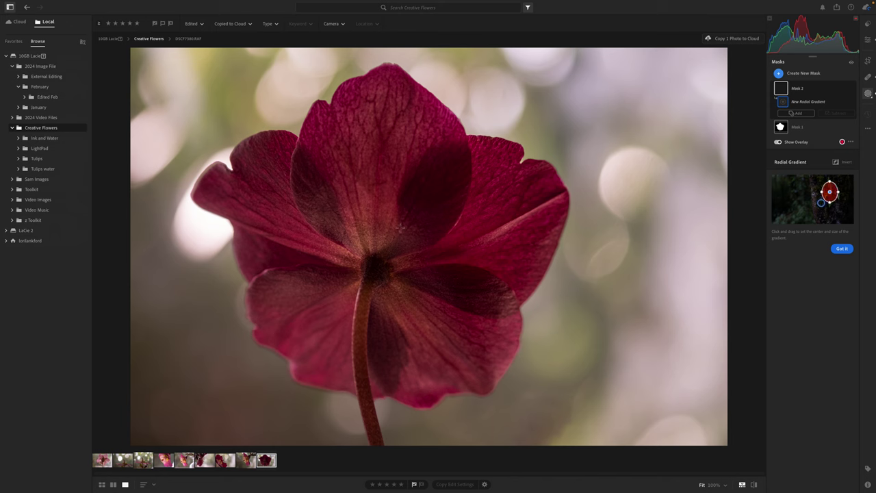
drag(395, 204, 601, 464)
drag(516, 350, 503, 338)
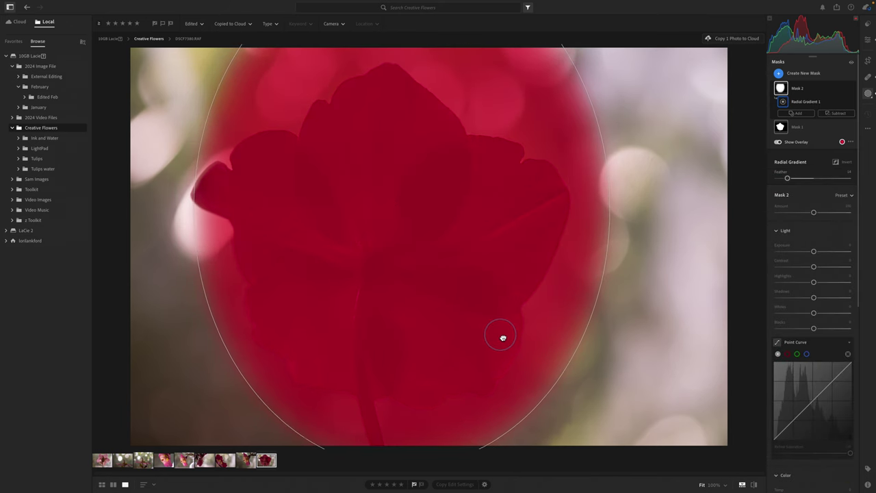
Invert the radial gradient to cover the flower's surroundings and set its feather to 20.
click(836, 163)
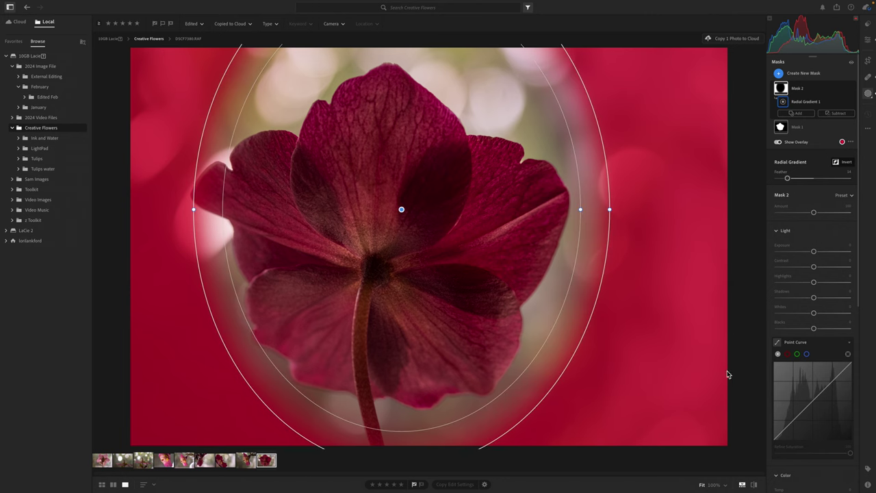
drag(580, 209, 569, 209)
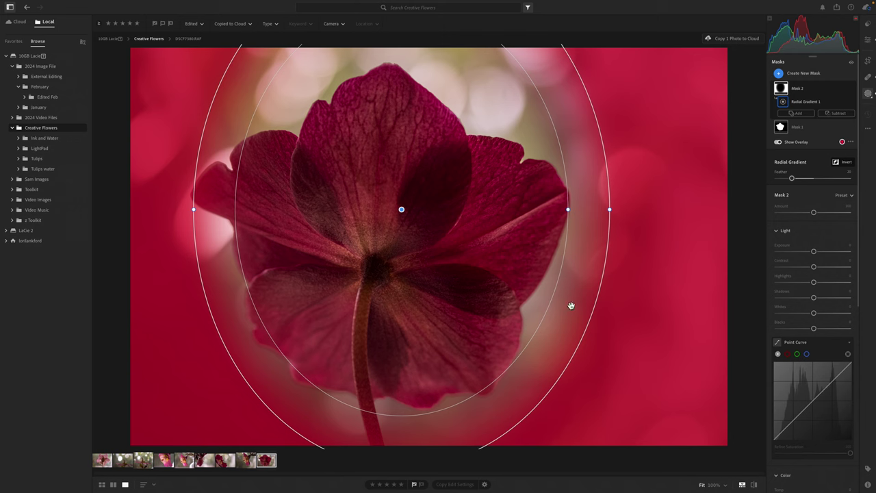
drag(454, 287, 442, 287)
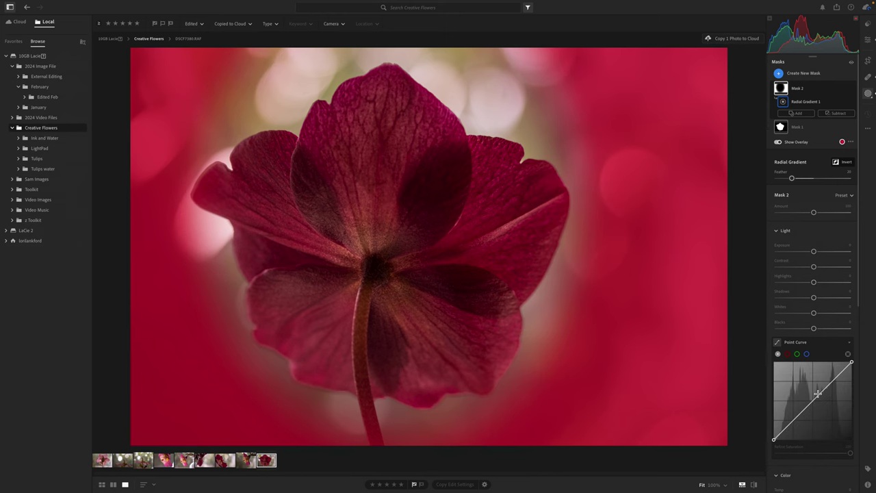
Set the background mask's tint to +40, saturation to +7 and hue to -35.3.
scroll(818, 393, down, 5)
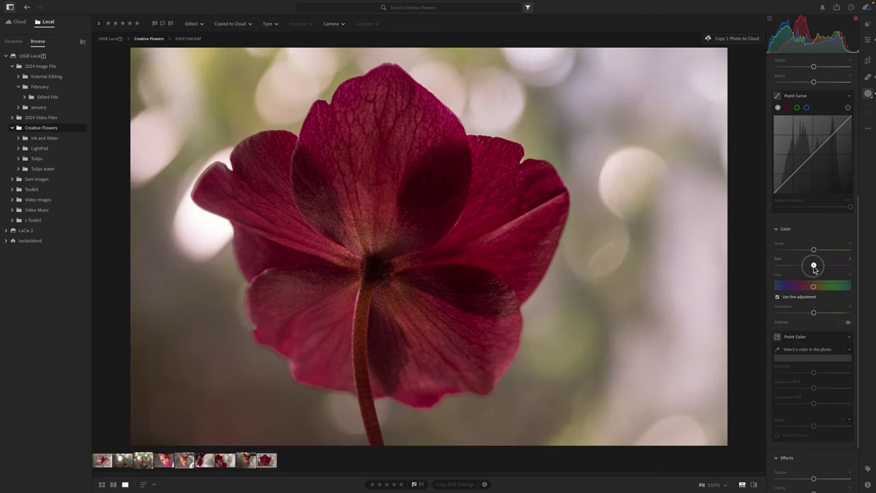
drag(814, 269, 829, 268)
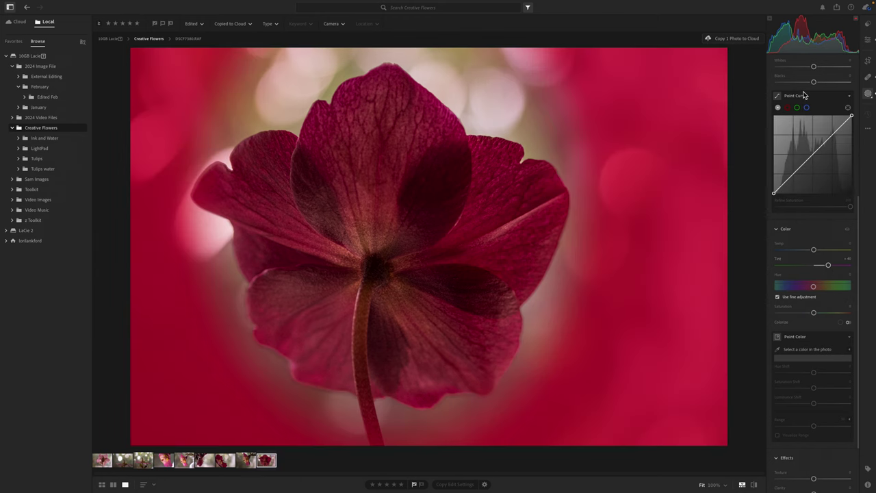
click(814, 314)
drag(814, 314, 810, 287)
click(814, 287)
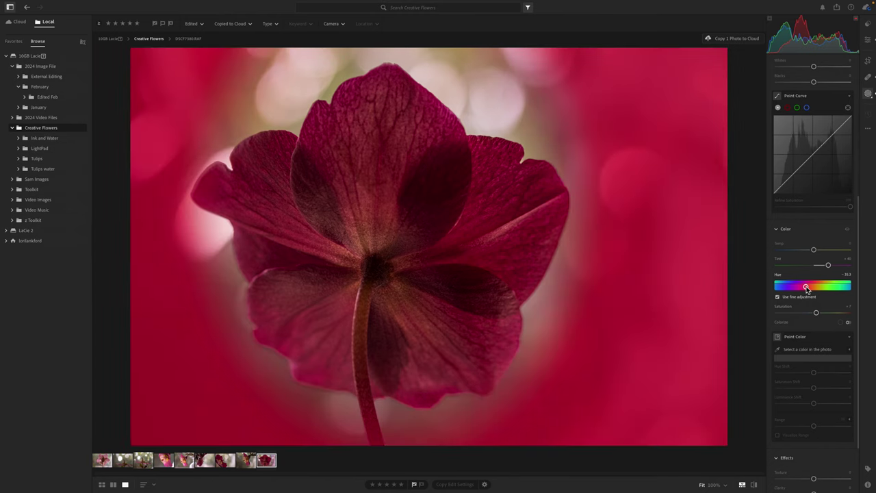
Hide the mask overlay, turn off fine hue adjustment, and set the mask's hue to about -87.4 and saturation to +3.
scroll(813, 141, up, 2)
scroll(813, 141, up, 3)
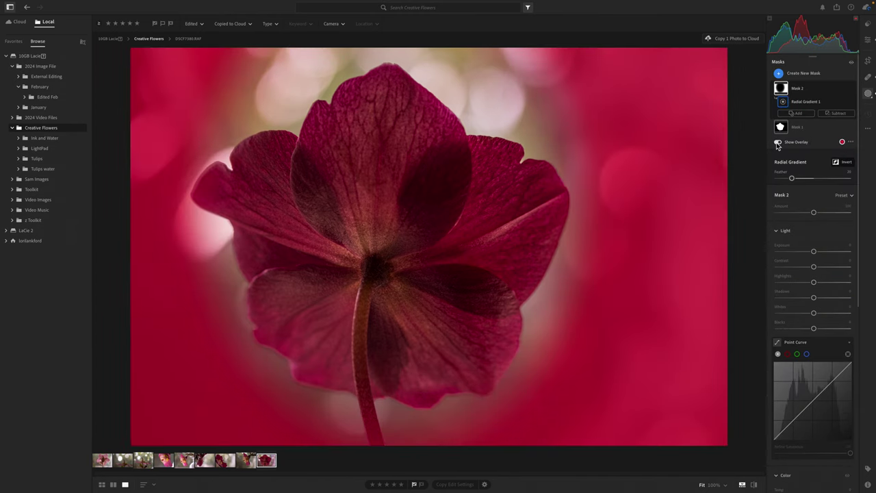
click(778, 143)
scroll(805, 296, down, 5)
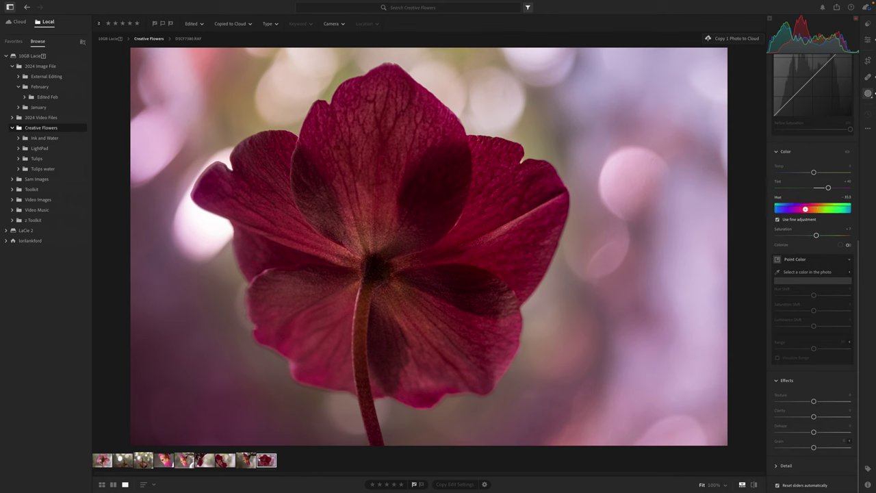
drag(804, 209, 803, 208)
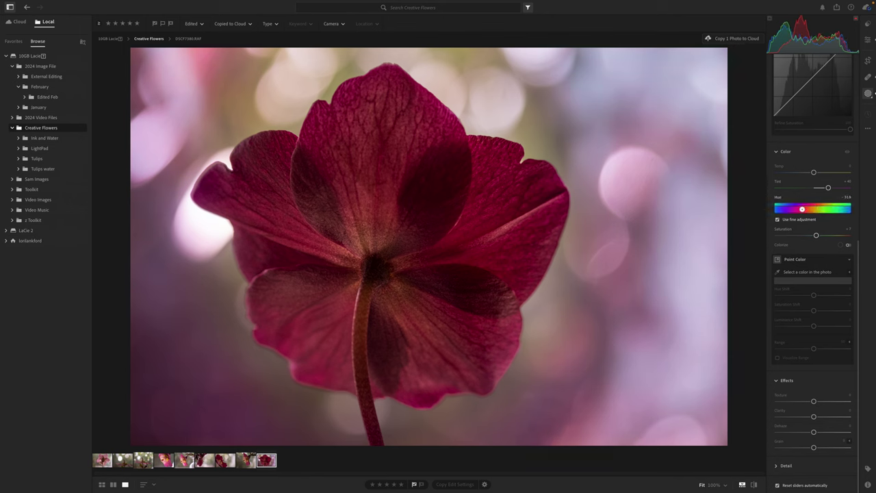
click(777, 219)
mouse_move(803, 210)
mouse_down()
mouse_move(782, 209)
mouse_move(794, 211)
mouse_up()
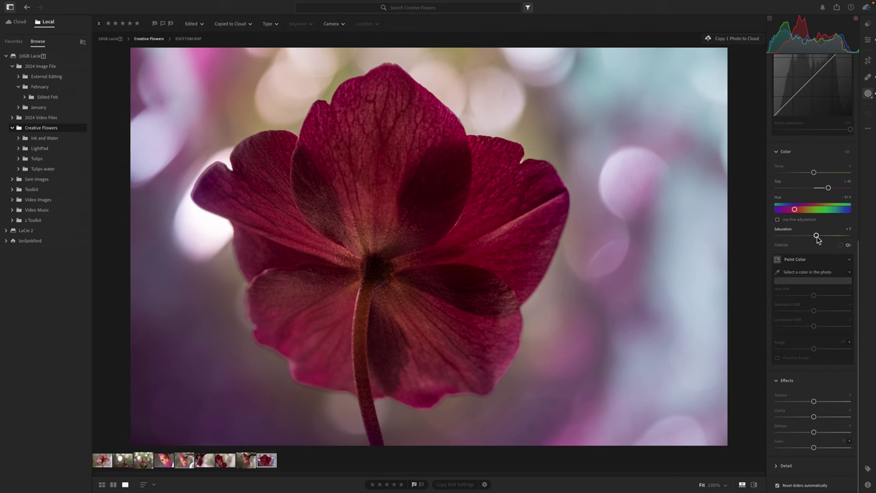
drag(817, 237, 816, 240)
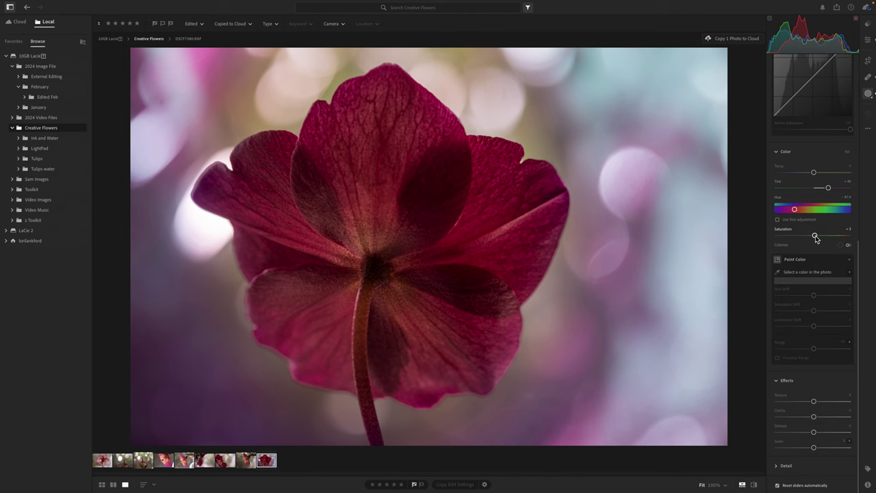
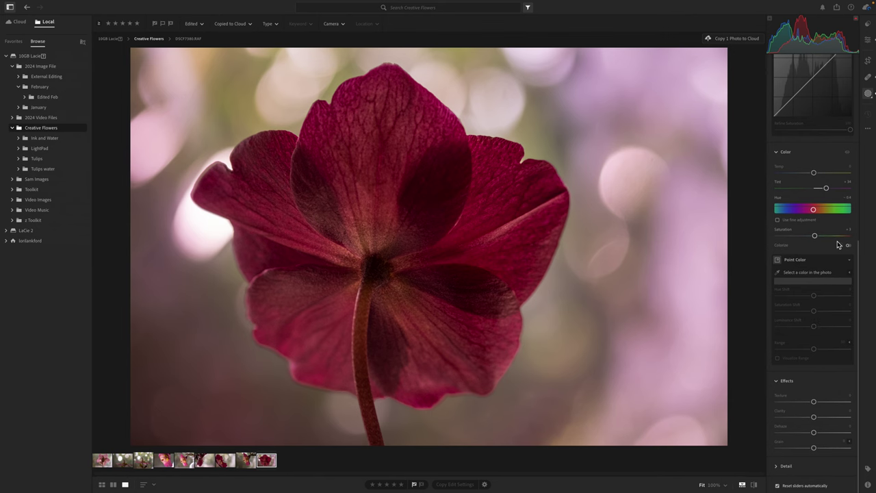
Set the radial gradient mask's tint to +36.
scroll(837, 243, up, 3)
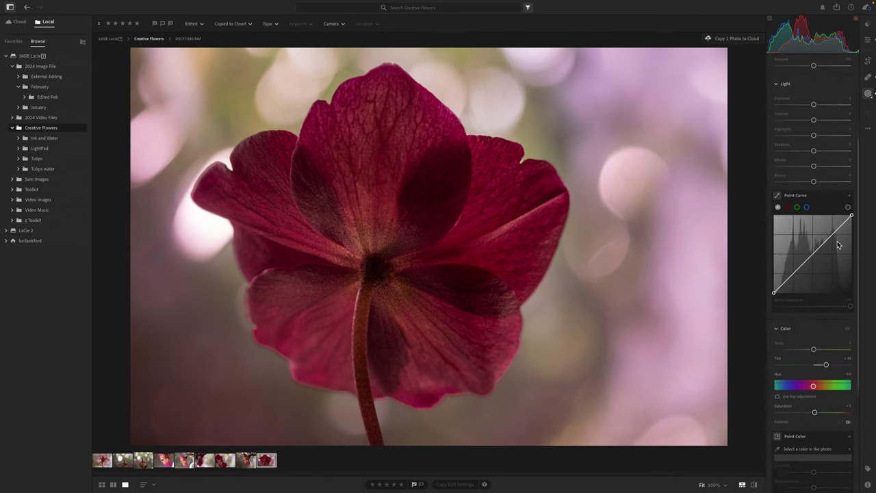
scroll(838, 238, down, 3)
drag(825, 188, 827, 189)
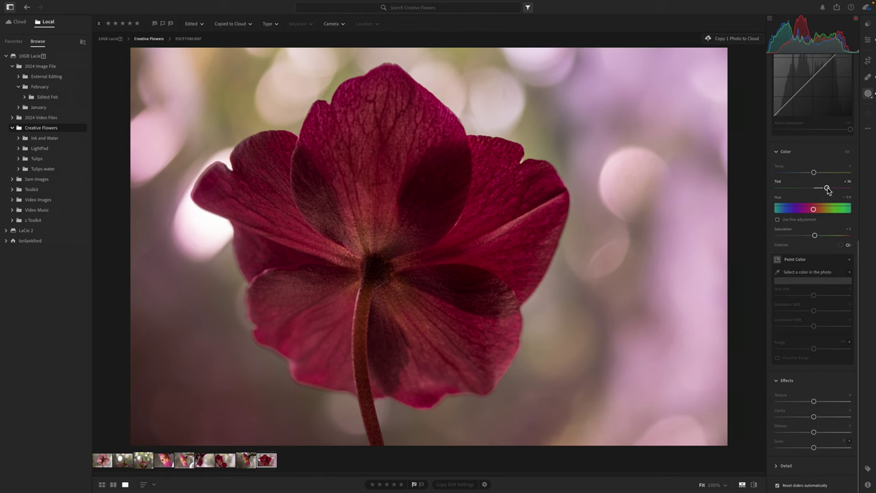
Return to the whole-photo edits and darken the edges with a vignette of about -31.
click(868, 41)
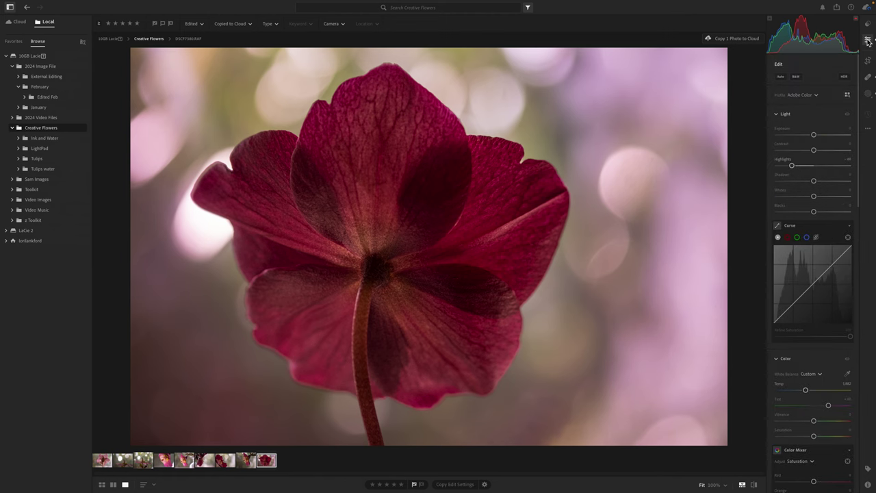
scroll(815, 228, down, 5)
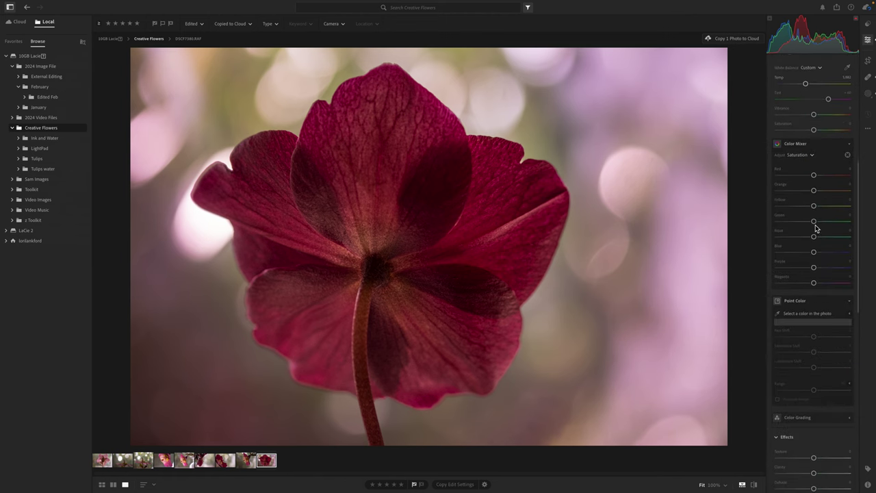
scroll(815, 228, down, 5)
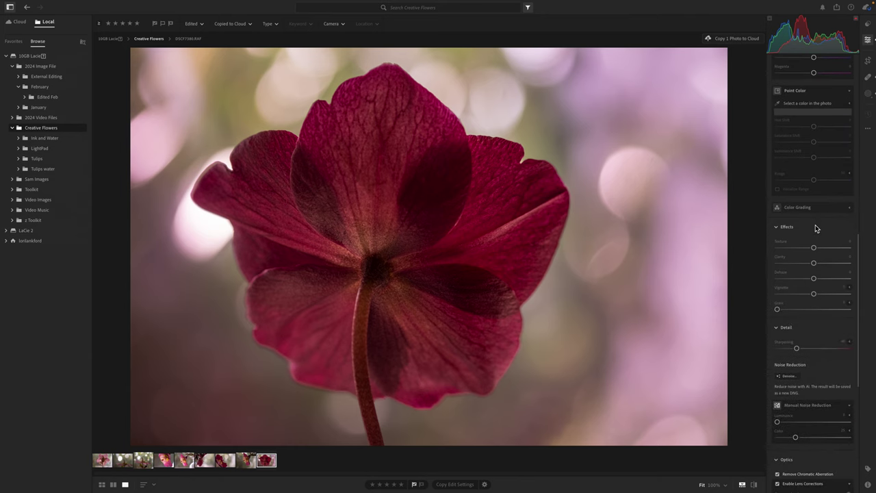
drag(814, 294, 804, 296)
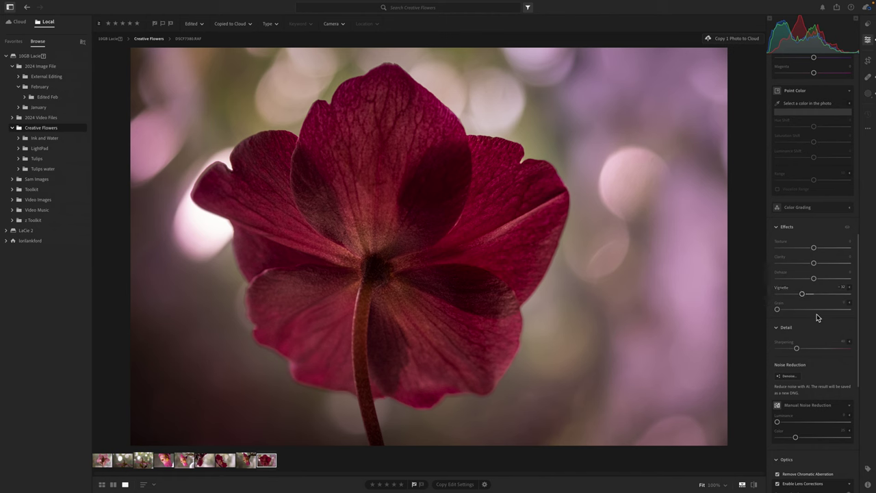
Color grade the highlights with a luminance of about +80 and a purple hue of about 286.
click(851, 208)
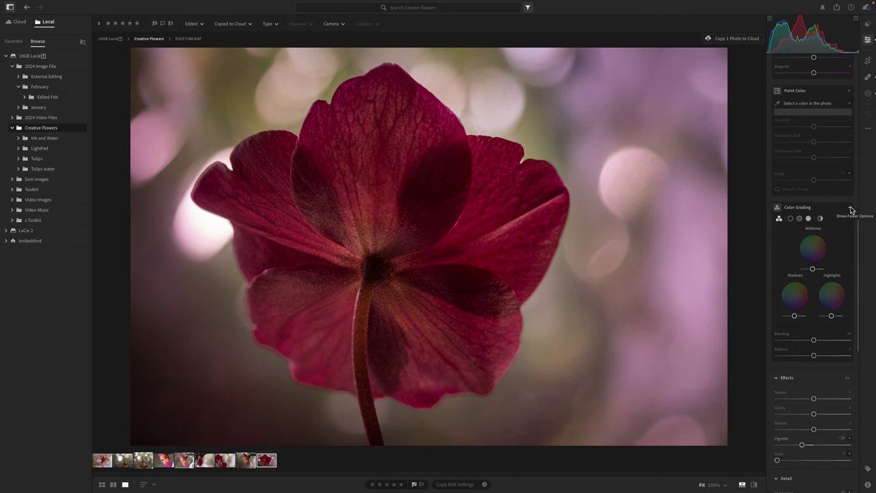
click(809, 219)
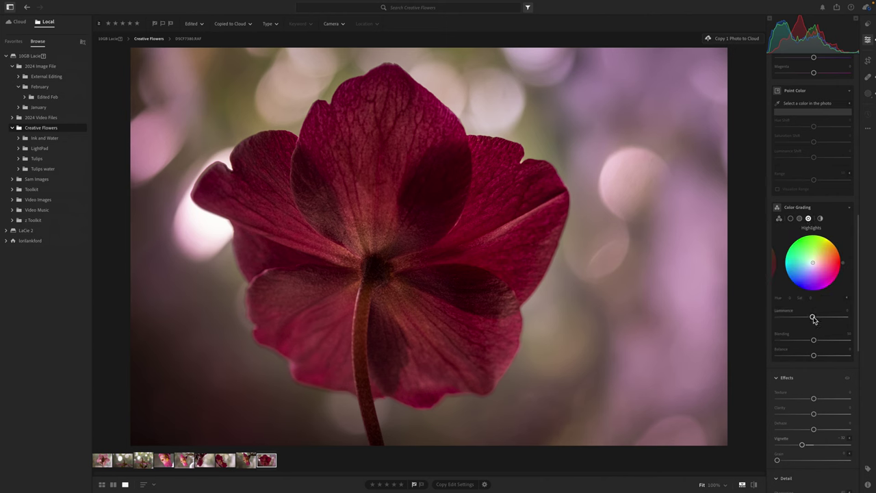
mouse_move(814, 320)
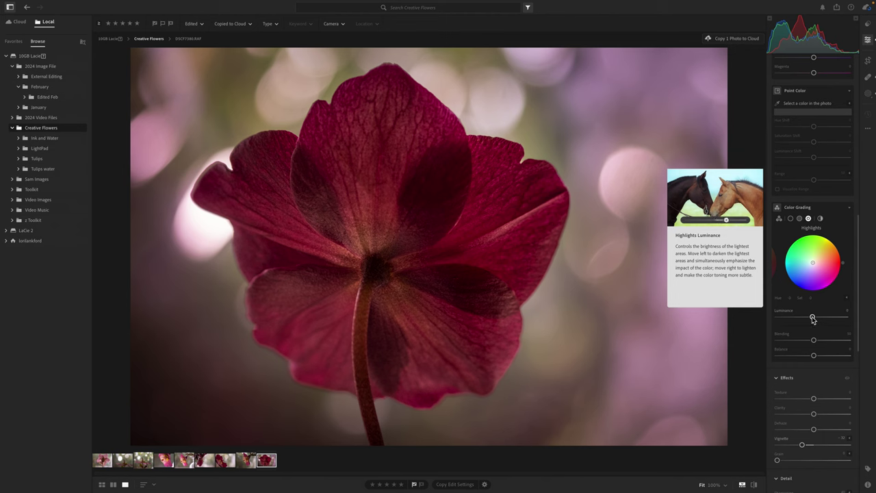
drag(813, 319, 840, 320)
drag(843, 264, 822, 289)
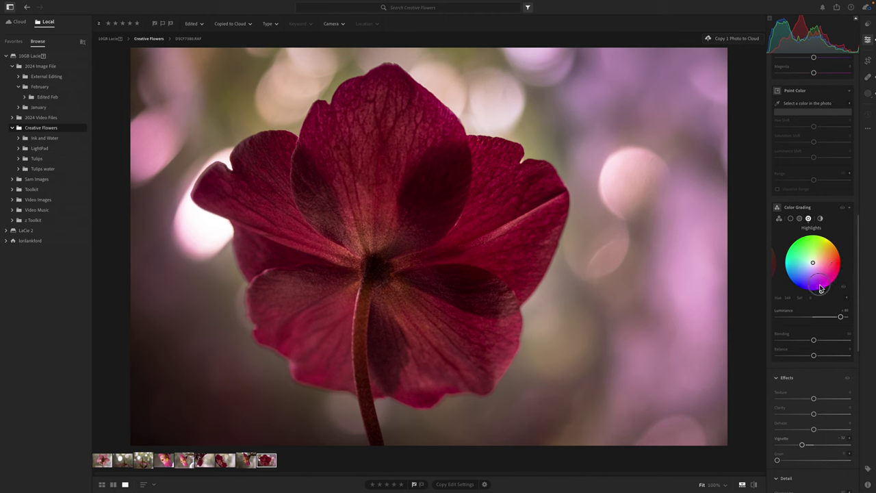
drag(822, 288, 820, 287)
drag(810, 299, 810, 299)
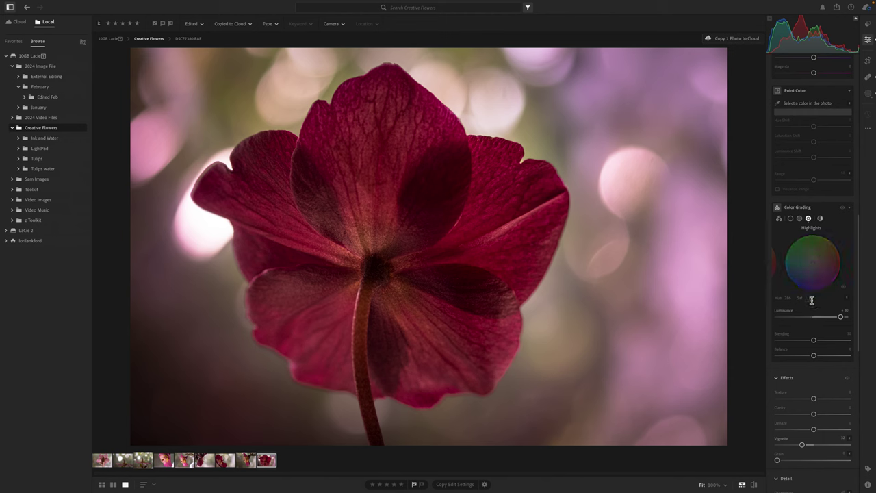
Set the highlights' color grading to hue 323 and saturation 14, and bring its luminance back near zero.
click(847, 302)
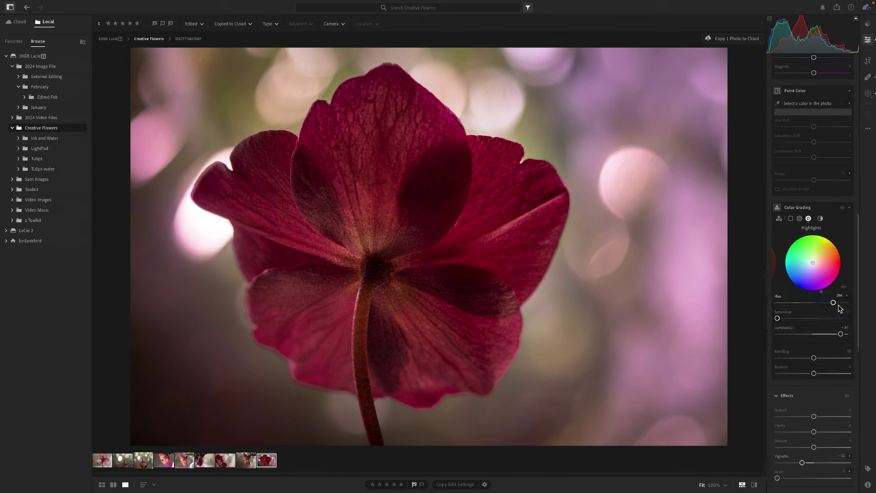
click(813, 333)
drag(776, 319, 831, 317)
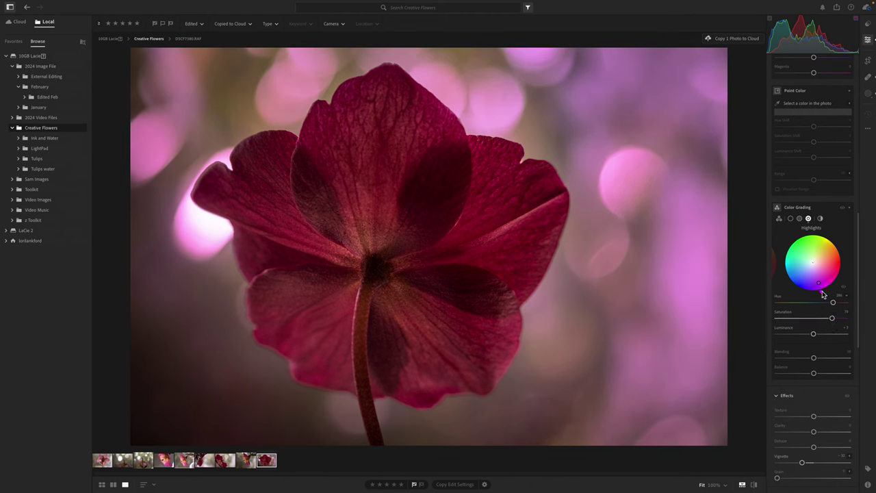
click(822, 293)
drag(822, 293, 831, 276)
drag(832, 319, 787, 321)
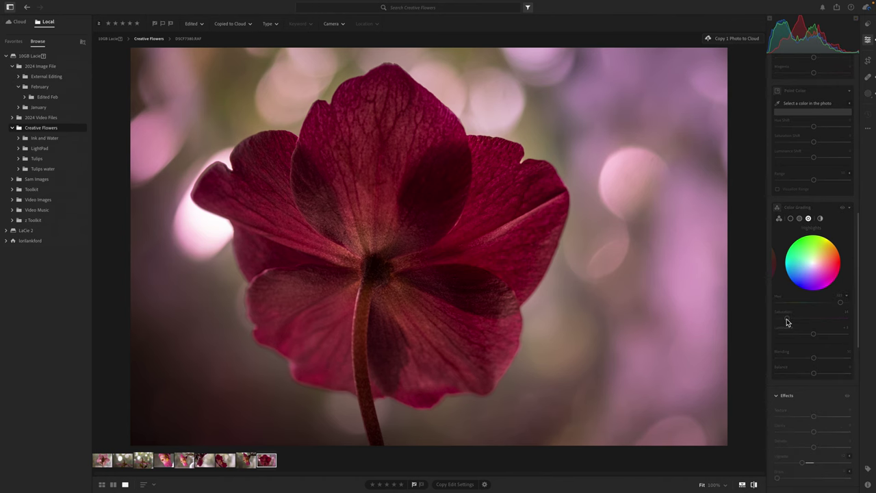
Compare the photo with its original and slightly lower the saturation of the highlights' color grading.
key(backslash)
key(backslash)
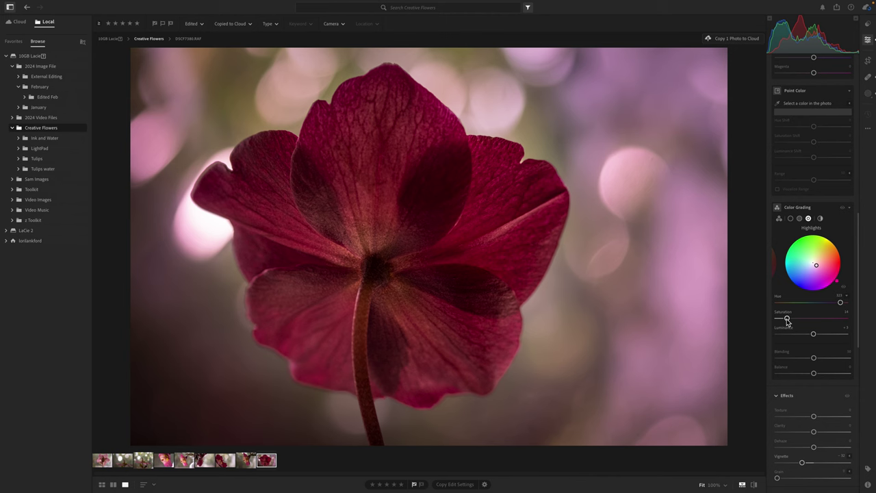
drag(787, 320, 785, 319)
scroll(801, 230, up, 15)
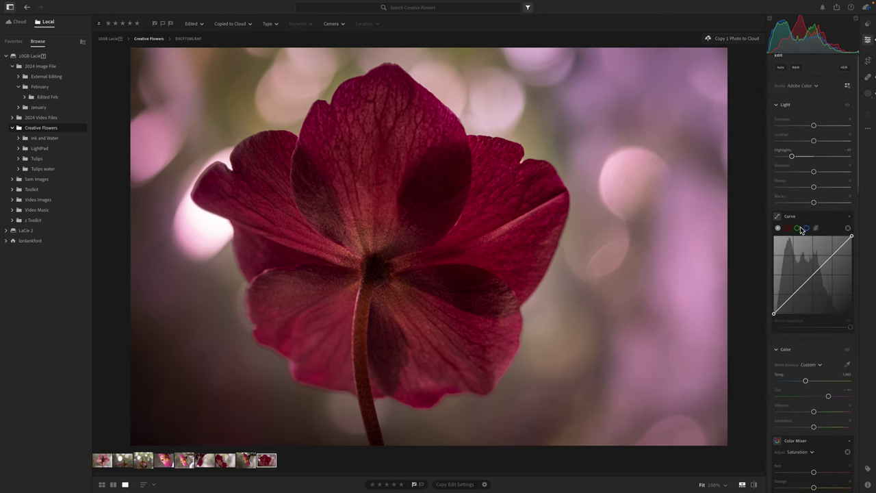
Lower the whole photo's highlights slightly and raise the exposure of the flower's subject mask to about +0.7.
drag(792, 168, 788, 169)
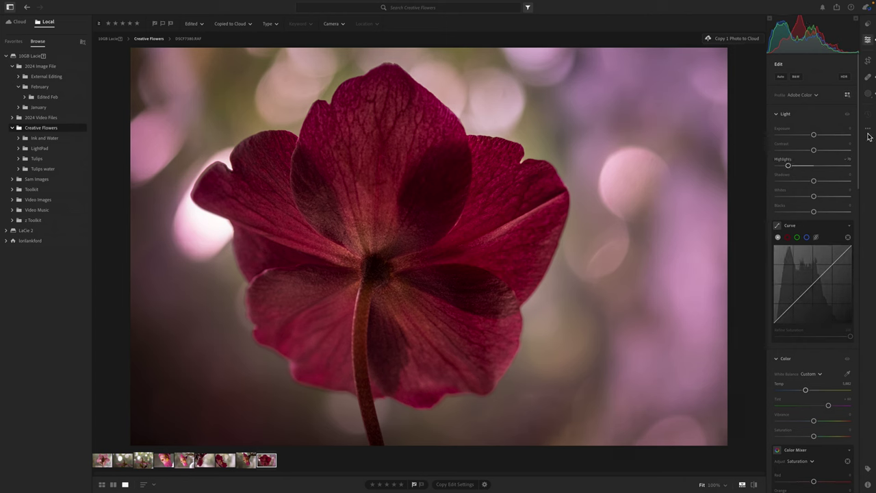
click(868, 95)
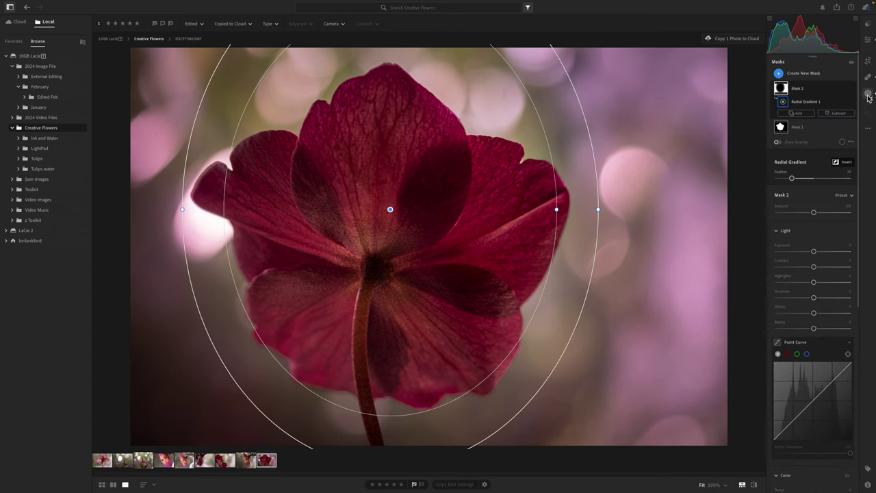
click(783, 130)
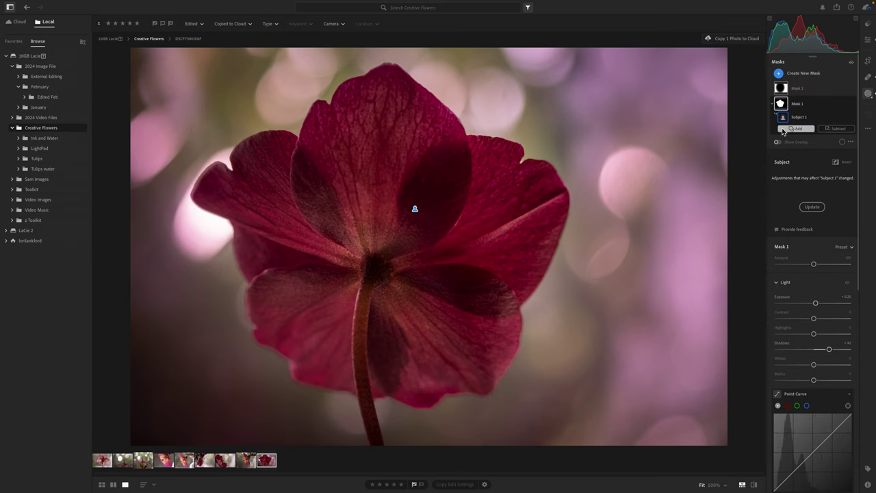
drag(817, 305, 821, 305)
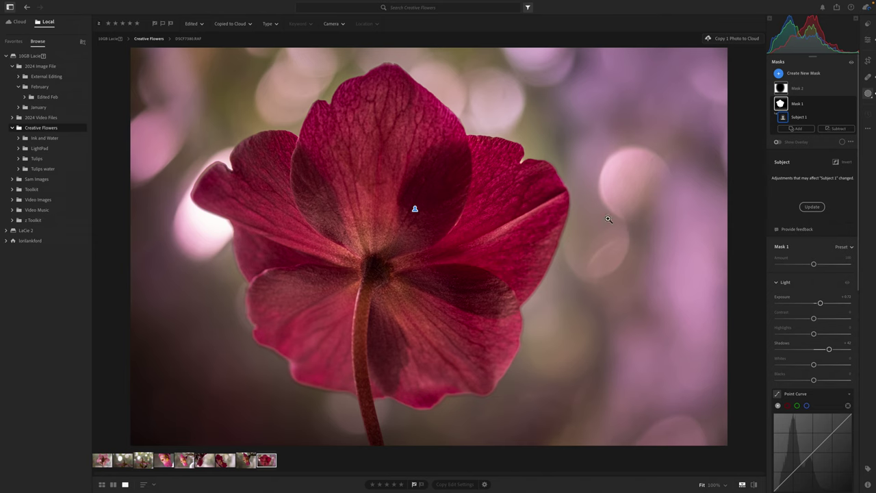
Compare the photo of the pink flower beside the glass bottle with its original and review its whole-photo edits.
mouse_move(633, 4)
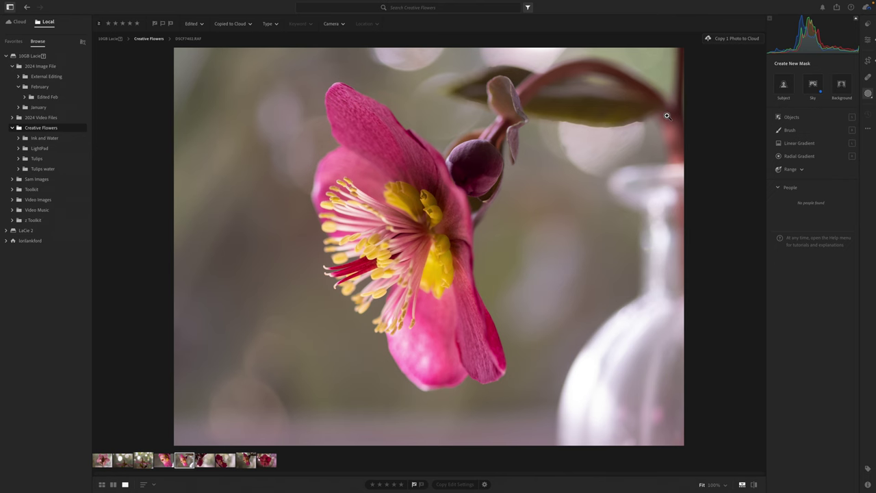
key(backslash)
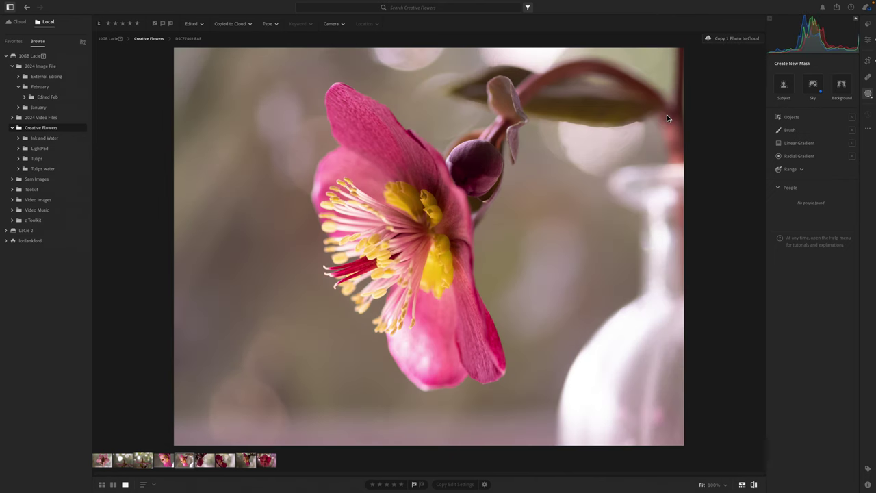
key(backslash)
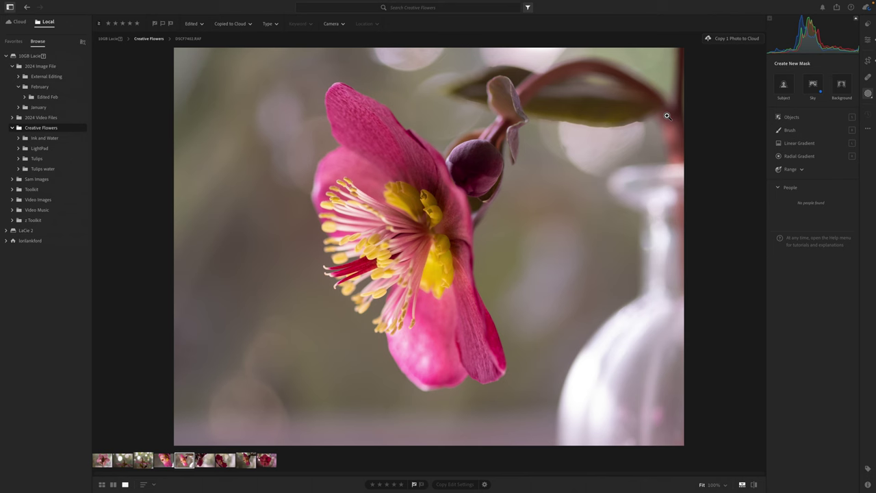
click(868, 42)
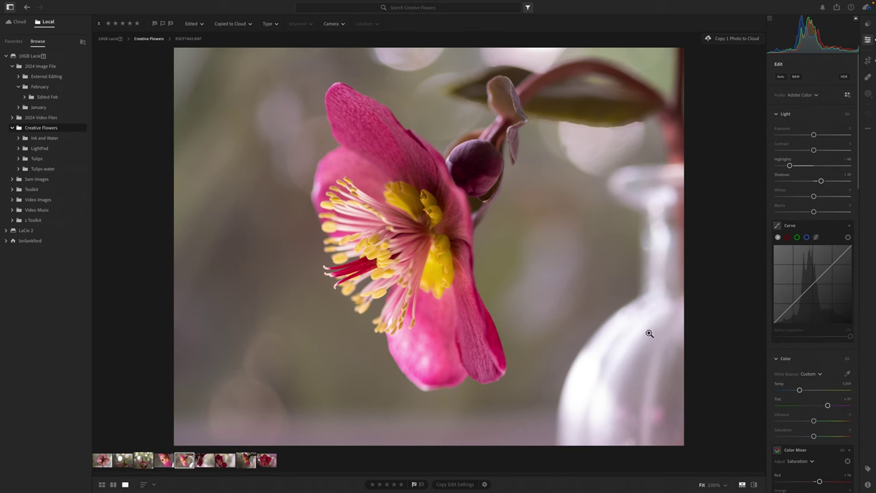
Add a linear gradient mask running diagonally from the photo's lower-right corner across the glass bottle.
click(868, 95)
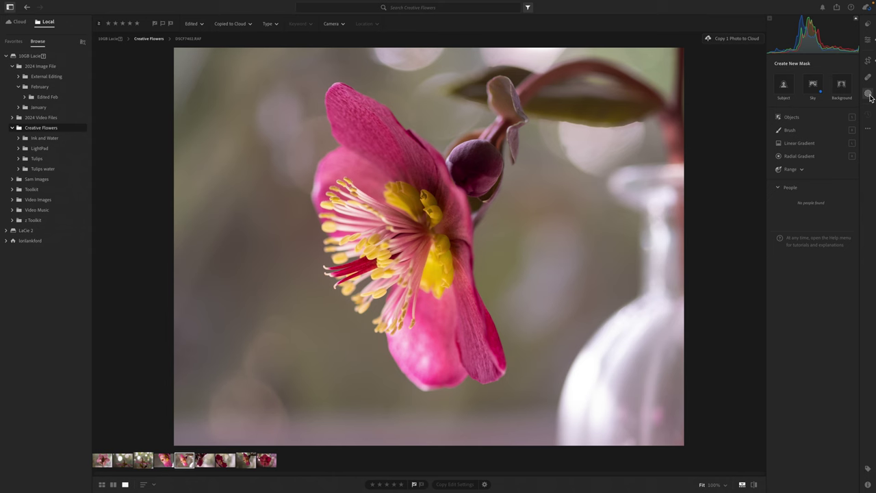
click(801, 145)
drag(689, 440, 682, 442)
drag(579, 383, 431, 347)
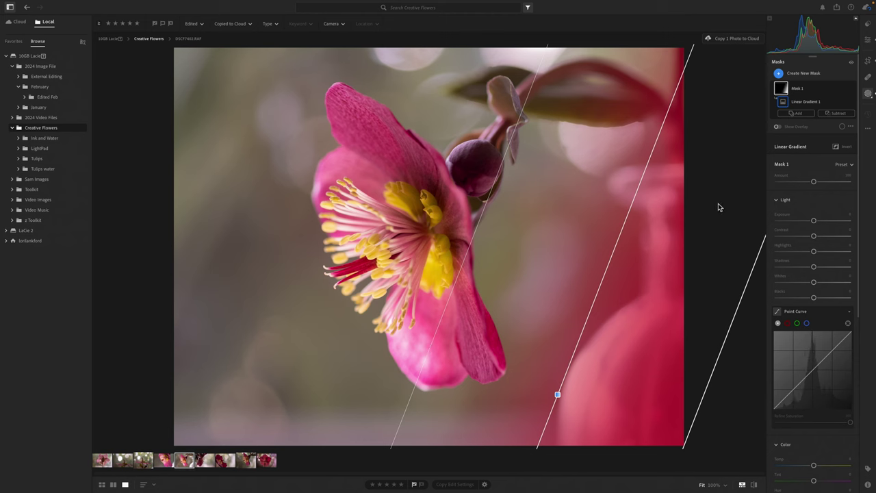
Darken the bottle gradient with highlights about -63, whites about -44 and exposure about -0.5, and compare with the original.
drag(803, 251, 791, 252)
click(796, 283)
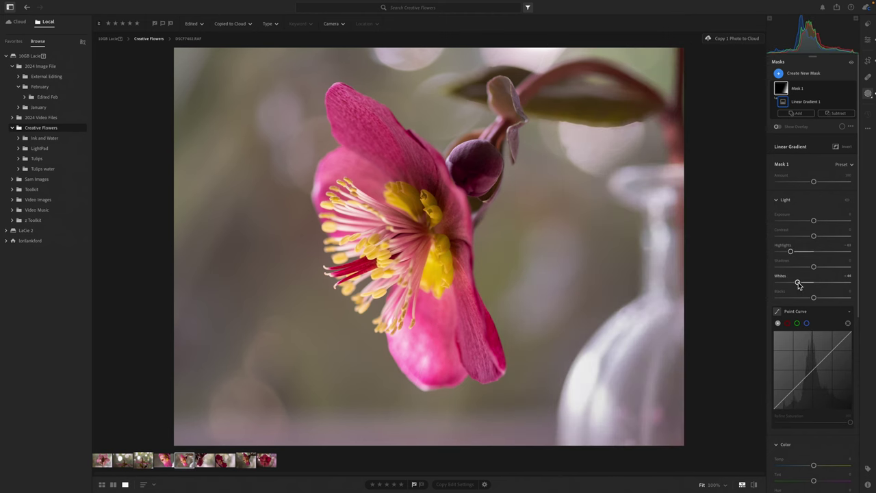
drag(814, 221, 812, 222)
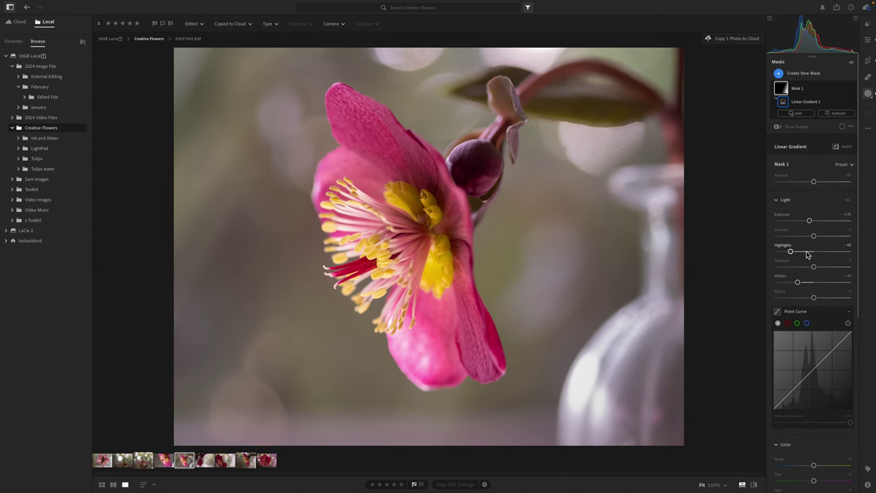
key(backslash)
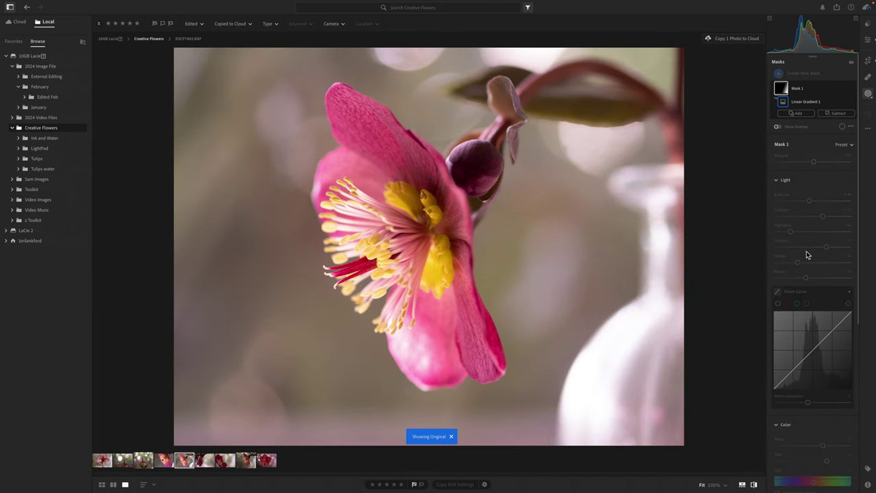
key(backslash)
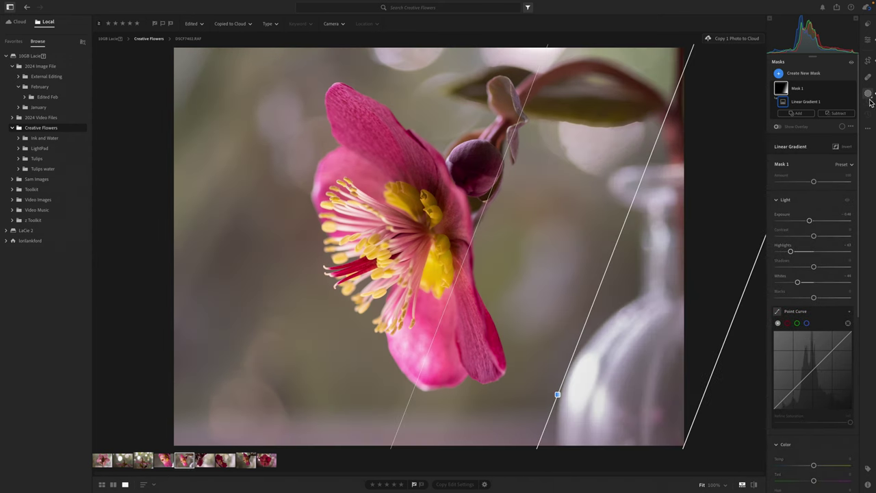
Return to the whole-photo edits, raise the texture to about +25 and add a little clarity.
click(868, 41)
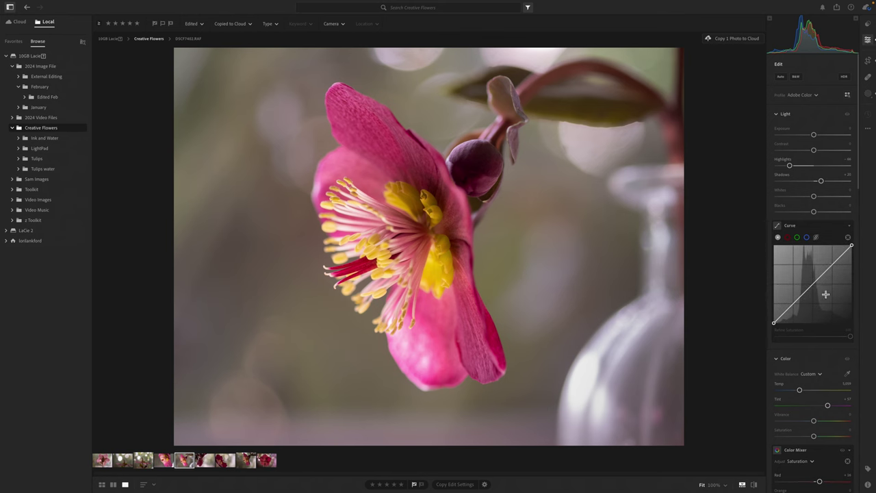
scroll(824, 294, down, 6)
scroll(825, 294, down, 7)
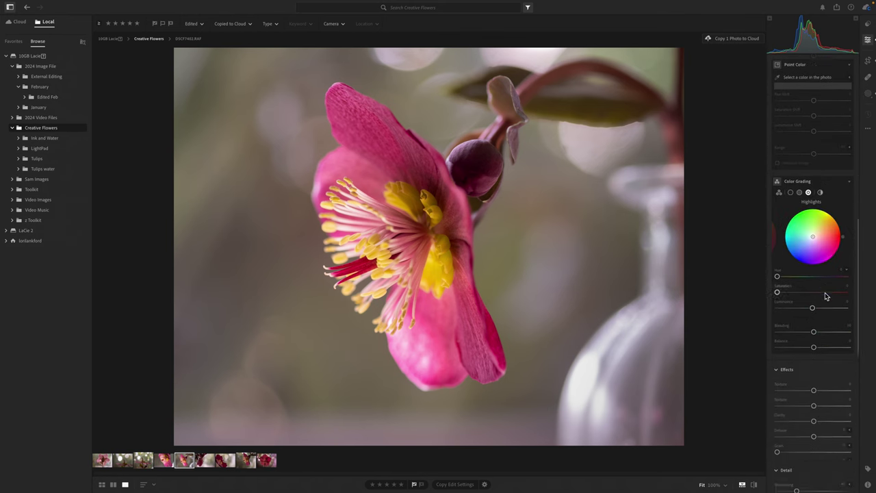
click(824, 270)
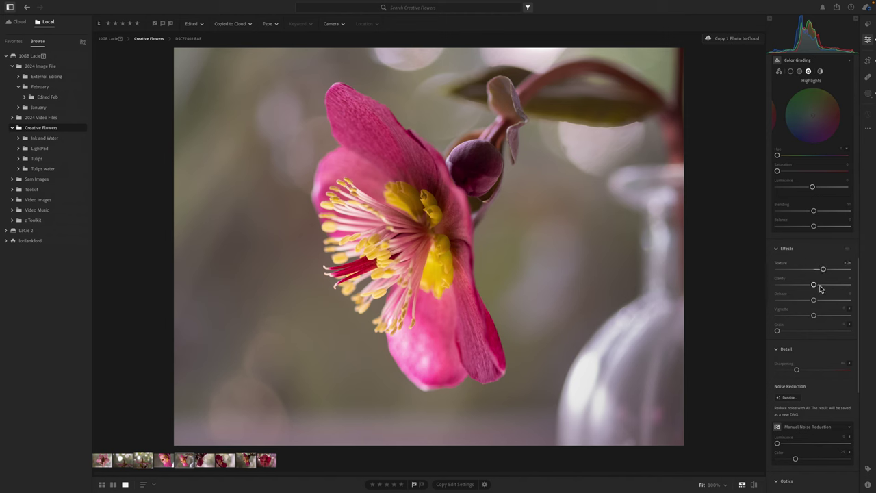
click(820, 284)
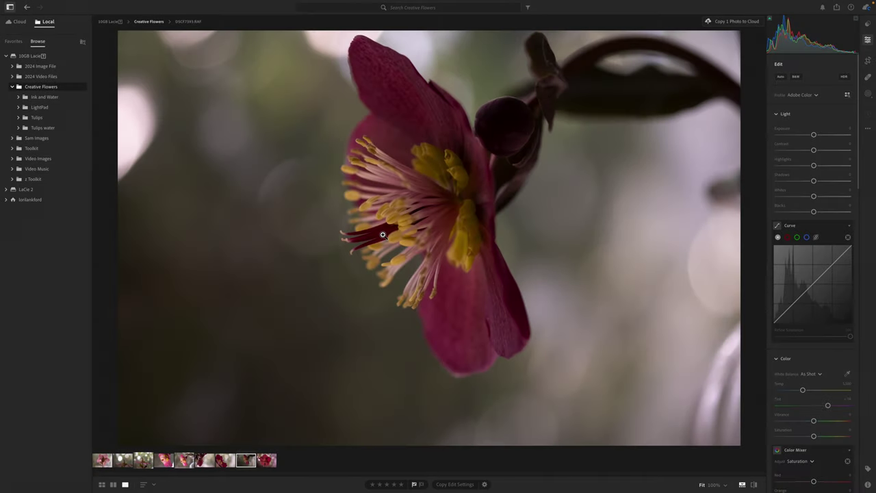
Crop the dark hanging flower photo narrower, trimming the right side heavily and the bright spot off the left side.
click(868, 60)
drag(739, 238, 681, 239)
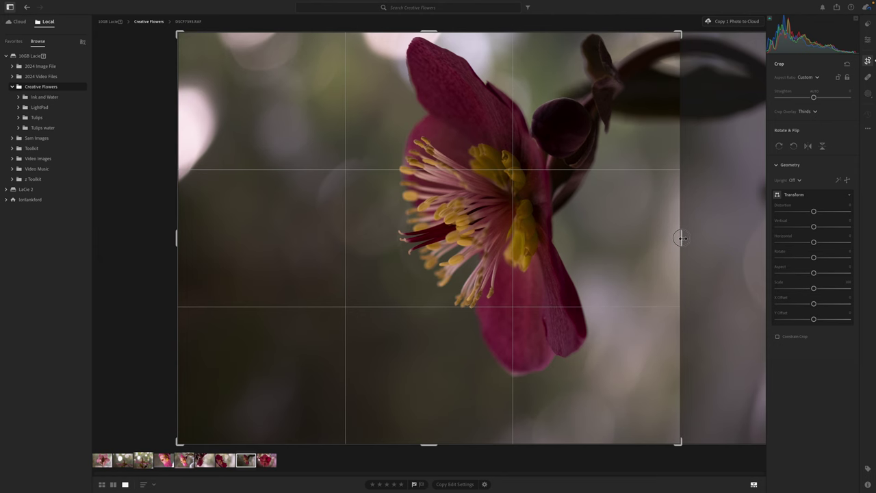
drag(682, 238, 683, 239)
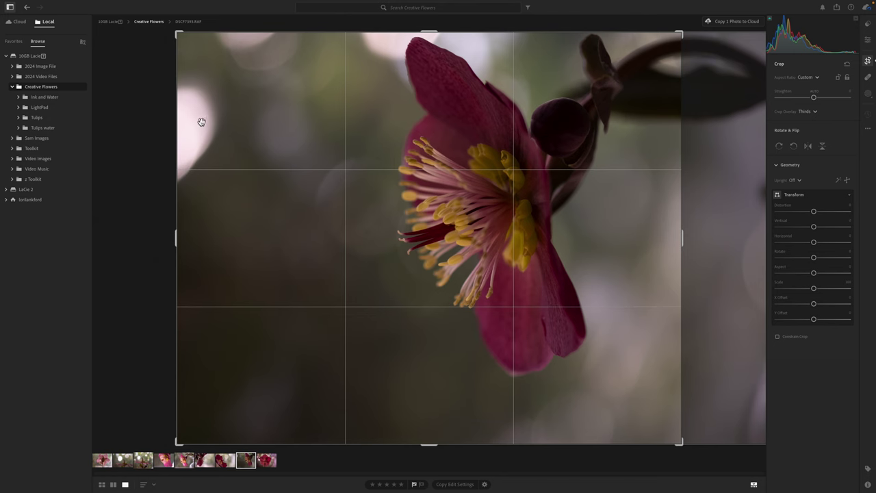
drag(176, 237, 196, 238)
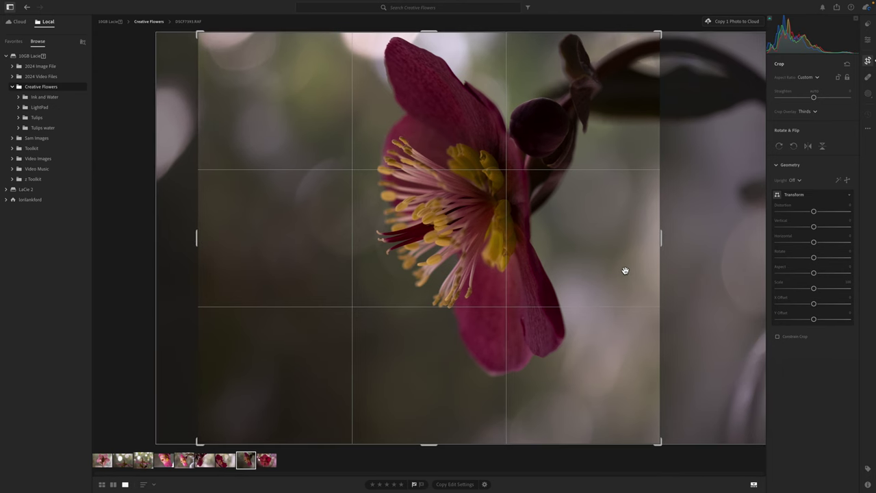
drag(660, 238, 665, 238)
key(Return)
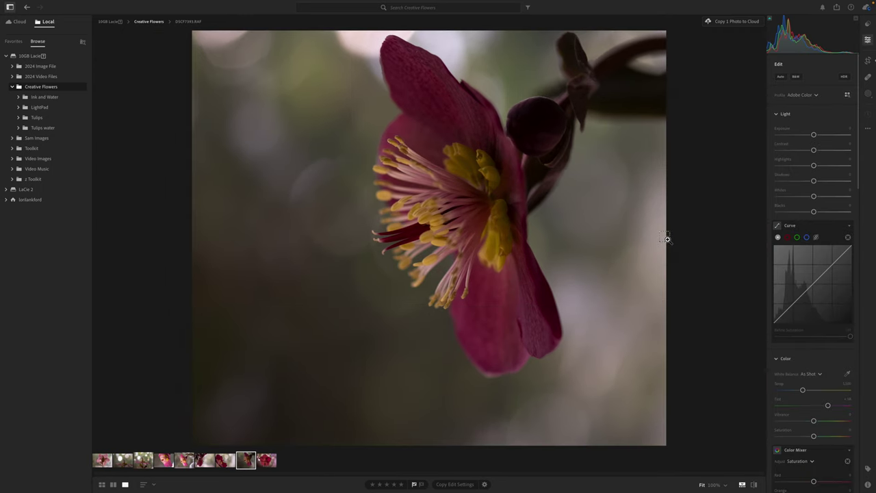
Undo the last crop adjustment and extend the crop slightly on the right side of the photo.
key(ctrl+z)
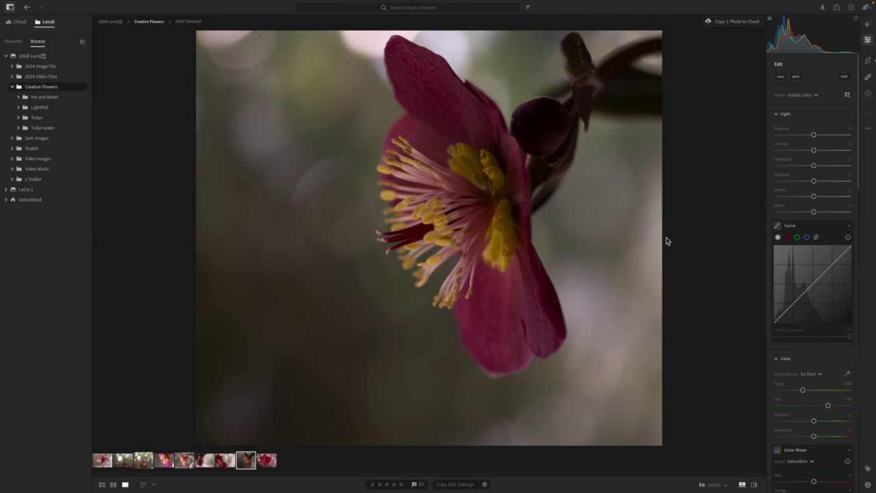
click(867, 61)
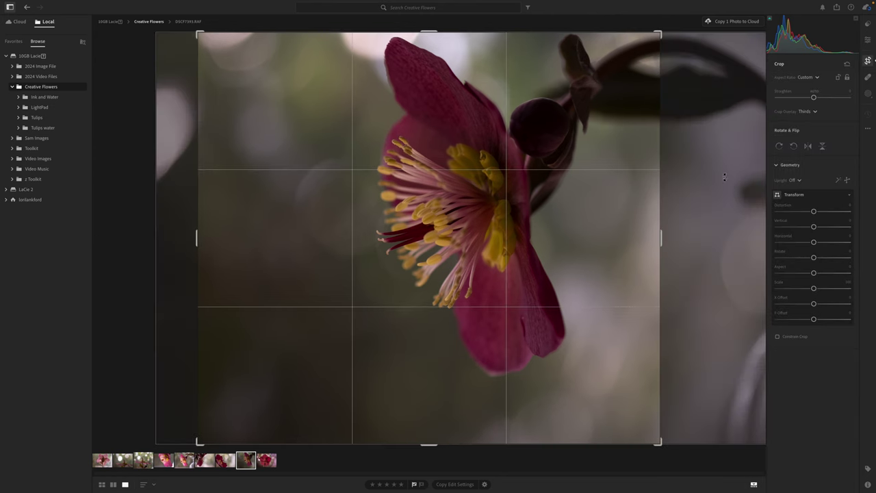
drag(661, 237, 677, 236)
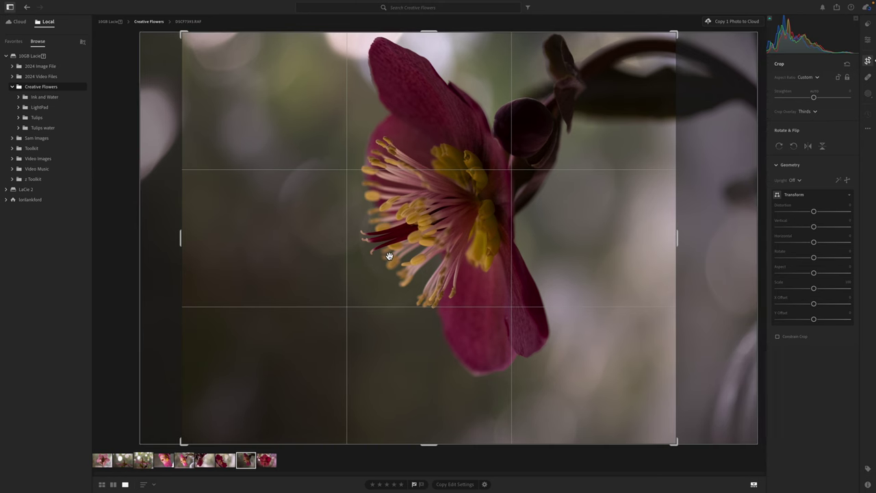
key(Return)
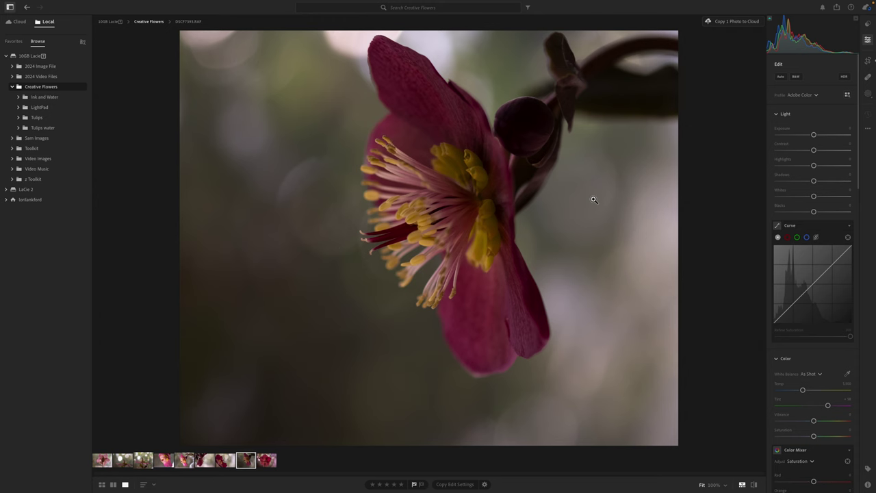
Set the whole photo's shadows to about +38 and highlights to about -32, and brush a mask over the flower's center.
drag(825, 181, 801, 166)
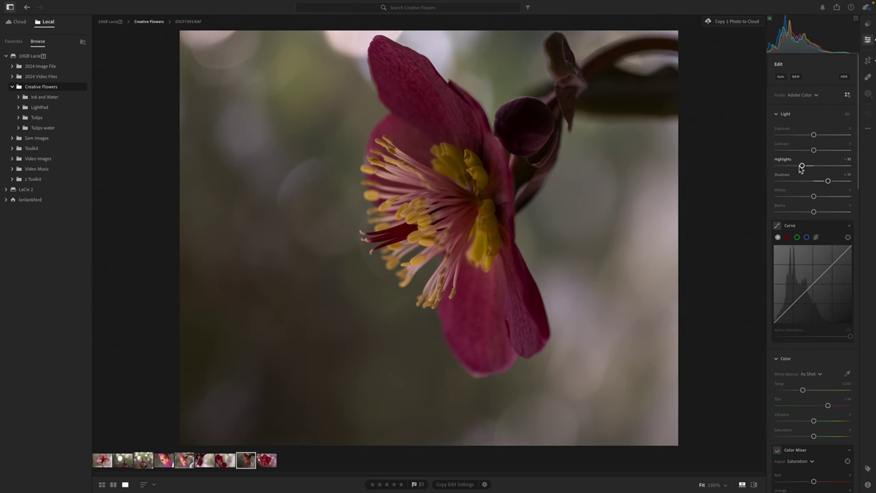
click(868, 95)
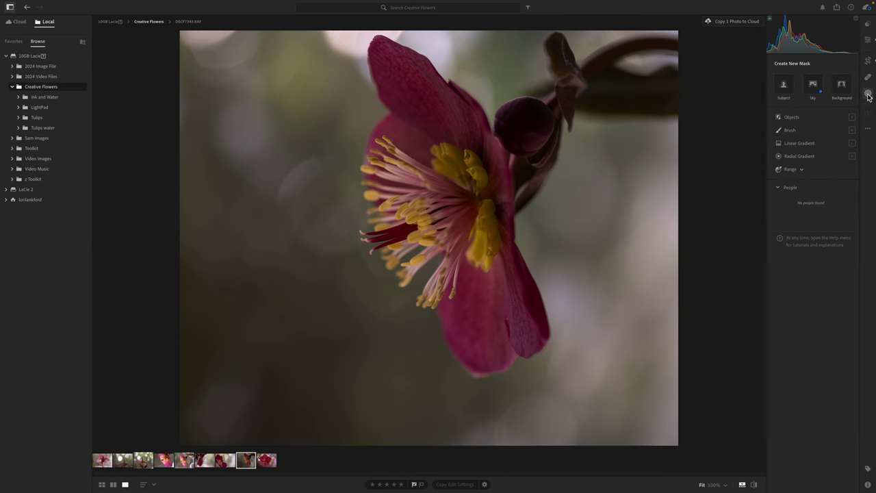
click(790, 131)
mouse_move(427, 213)
mouse_down()
mouse_move(409, 185)
mouse_move(379, 181)
mouse_move(417, 193)
mouse_move(454, 222)
mouse_move(458, 232)
mouse_move(429, 249)
mouse_move(449, 228)
mouse_move(475, 228)
mouse_move(455, 176)
mouse_move(430, 165)
mouse_move(448, 168)
mouse_move(389, 160)
mouse_move(470, 212)
mouse_move(462, 243)
mouse_move(440, 238)
mouse_up()
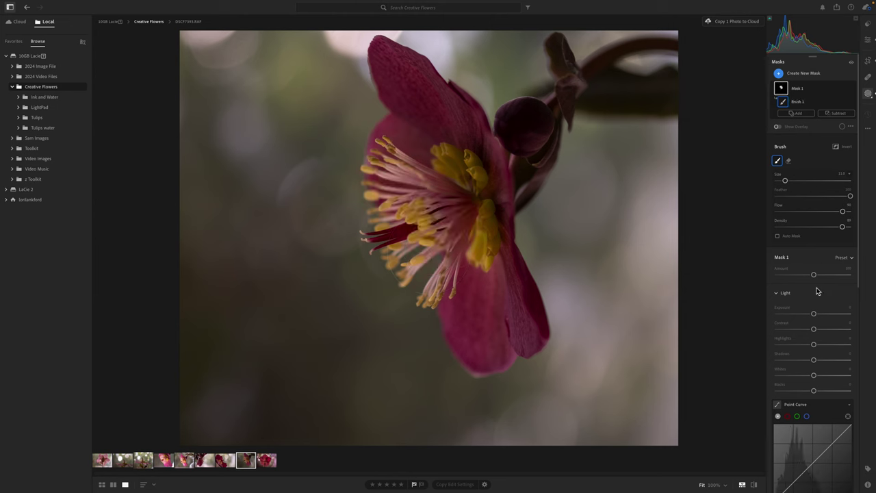
Brighten the brushed flower center with shadows about +42 and exposure about +0.44, and add a little texture and clarity.
drag(815, 361, 829, 359)
drag(815, 315, 818, 317)
scroll(812, 340, down, 5)
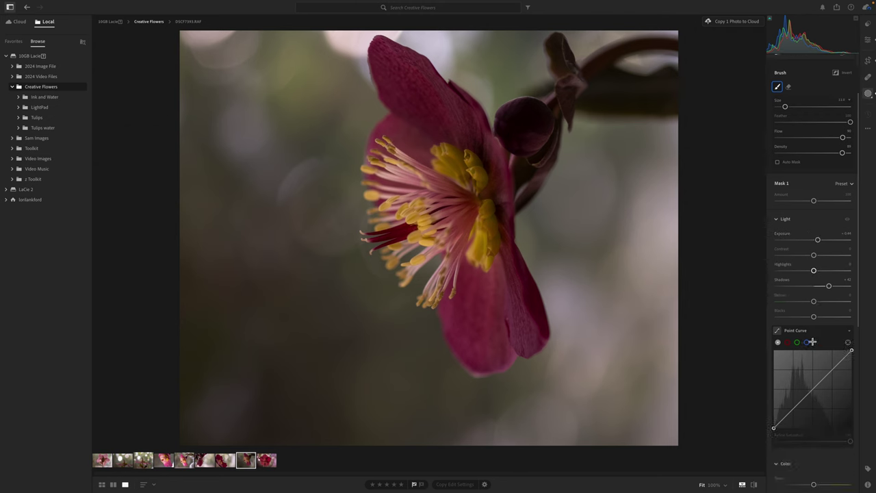
scroll(812, 340, down, 2)
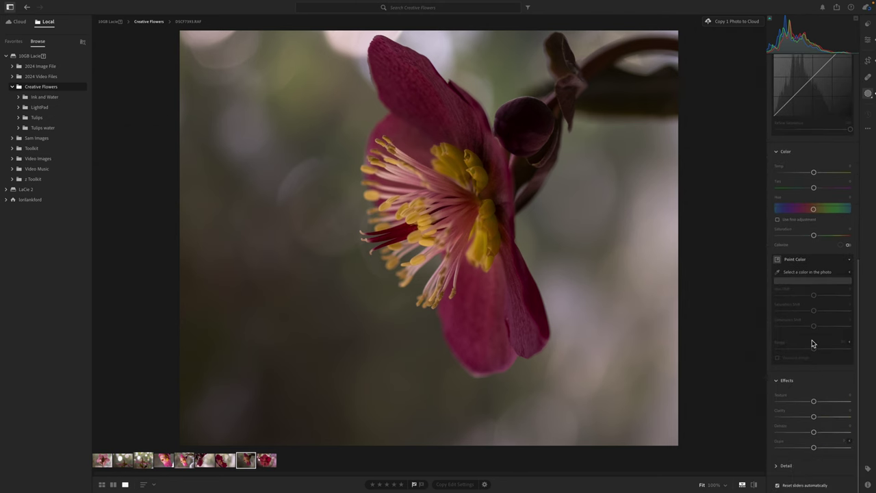
drag(814, 403, 820, 416)
Raise the brushed mask's exposure to about +0.64 and compare the flower center with and without the change.
scroll(821, 328, up, 8)
drag(818, 315, 821, 317)
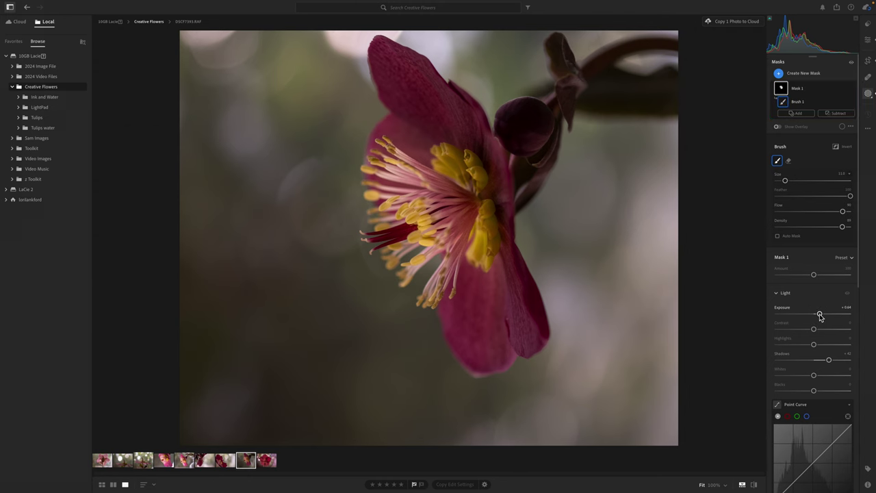
key(ctrl+z)
key(ctrl+shift+z)
Add a linear gradient mask running diagonally from the photo's lower-right corner toward the flower.
click(782, 74)
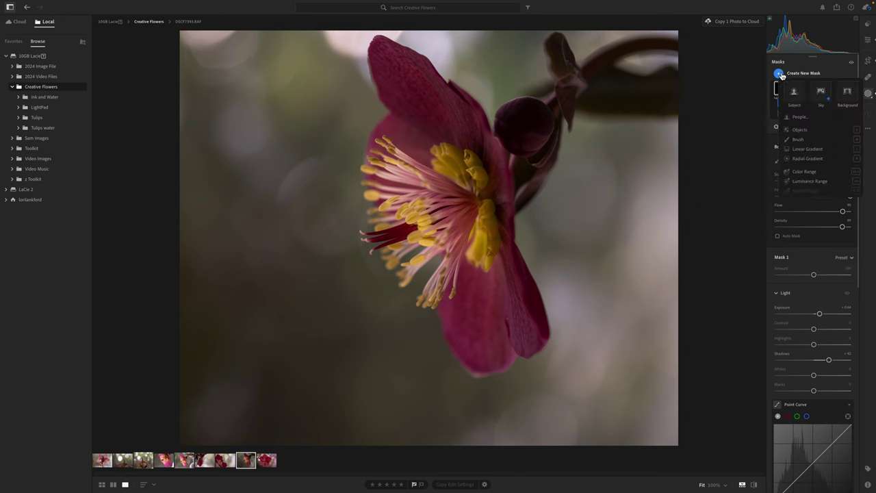
click(807, 149)
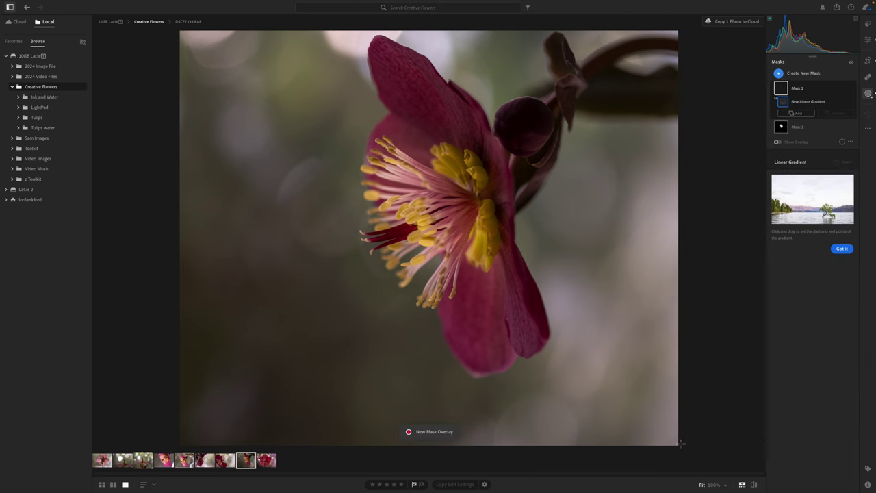
drag(677, 442, 448, 316)
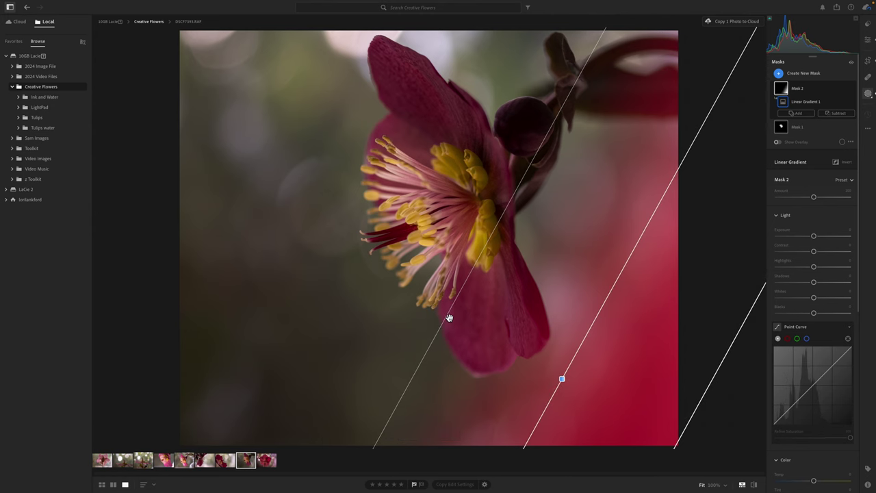
Darken the linear gradient area with exposure about -0.80 and highlights about -24, and shift its tint slightly toward green.
drag(816, 240, 806, 236)
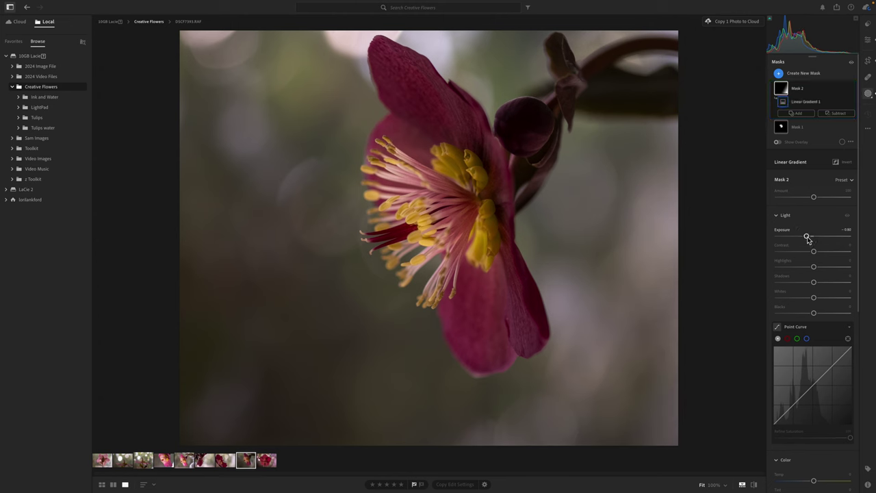
drag(806, 271, 798, 270)
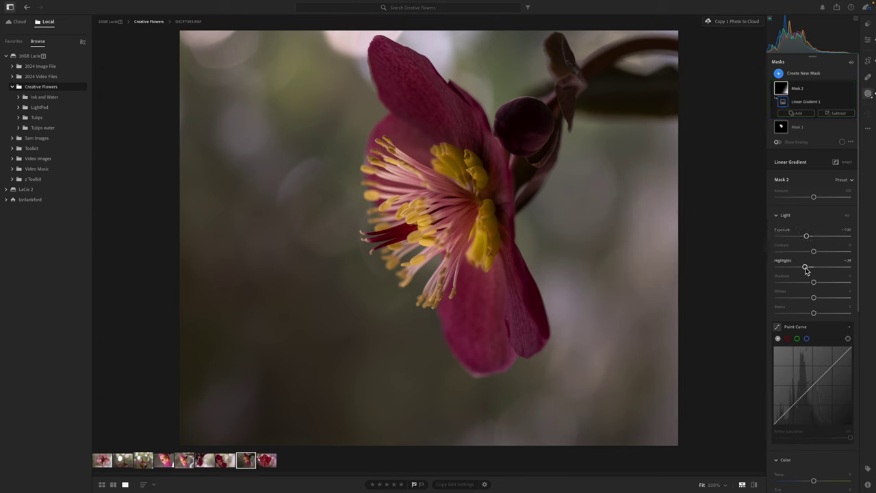
scroll(813, 316, down, 5)
scroll(814, 315, down, 2)
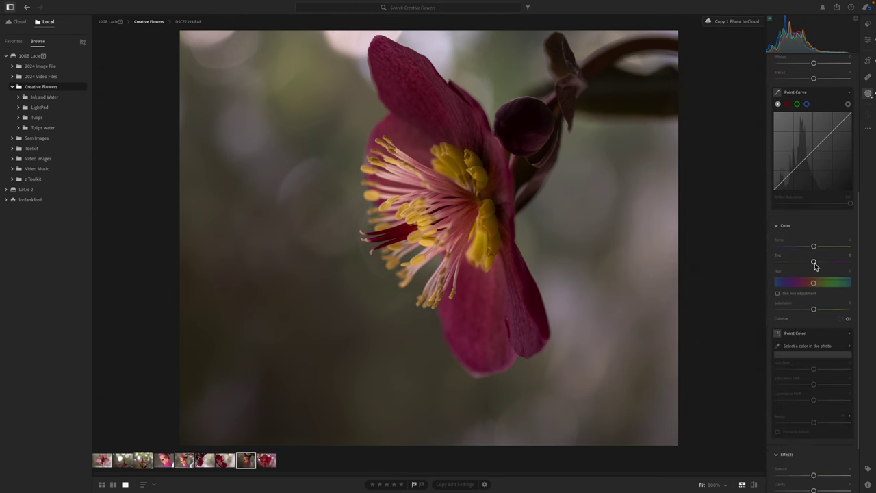
mouse_move(814, 264)
mouse_down()
mouse_move(829, 266)
mouse_move(810, 266)
mouse_up()
scroll(814, 217, up, 5)
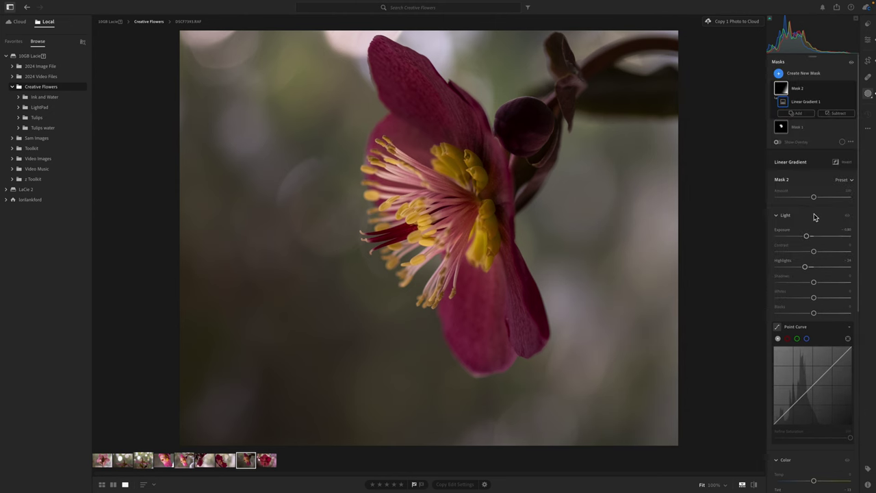
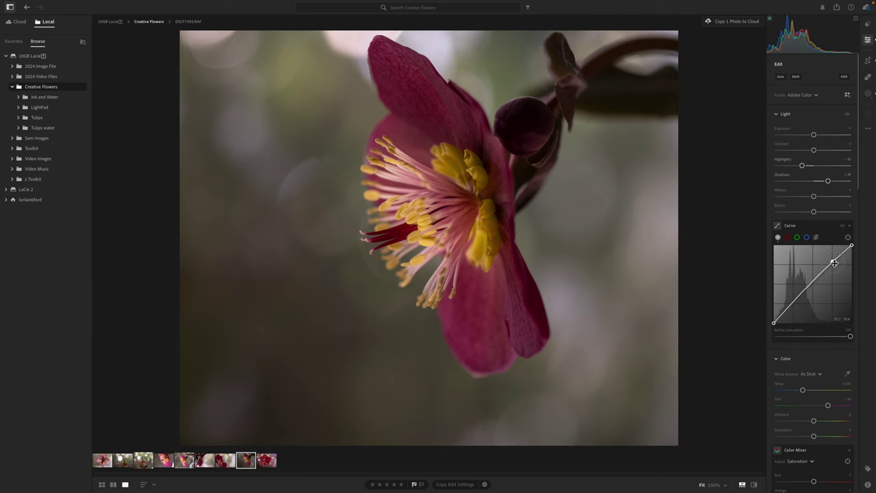
Shape the whole photo's tone curve with a shadow point and a highlight point, and lower the white endpoint slightly.
click(793, 304)
drag(795, 305, 797, 302)
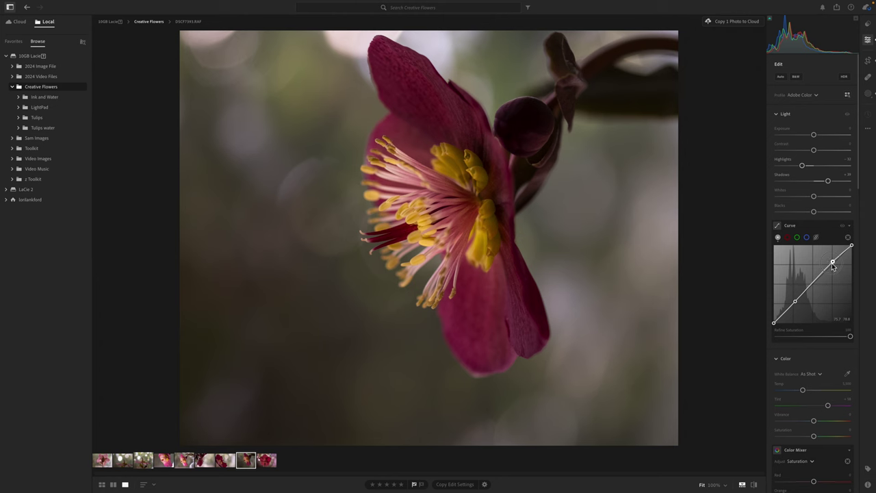
drag(833, 264, 854, 254)
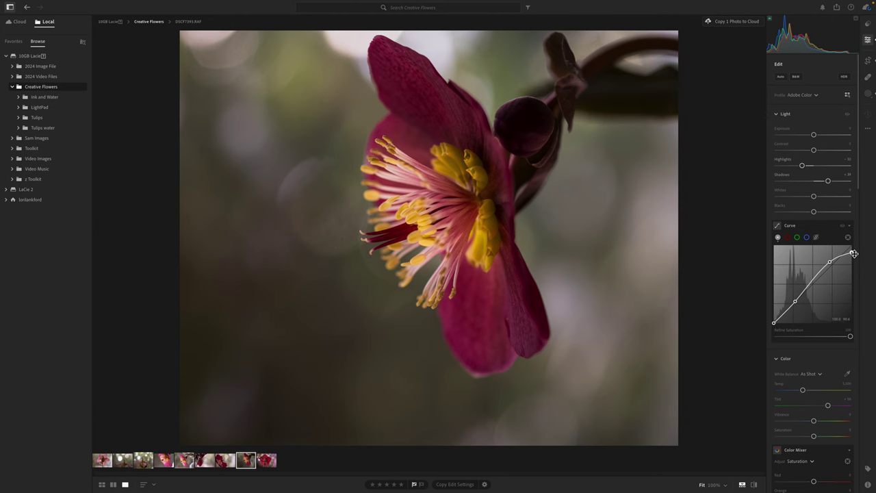
Create a brush mask with flow and density reduced to about half, and paint the background beside the stamens with an enlarged brush.
click(869, 95)
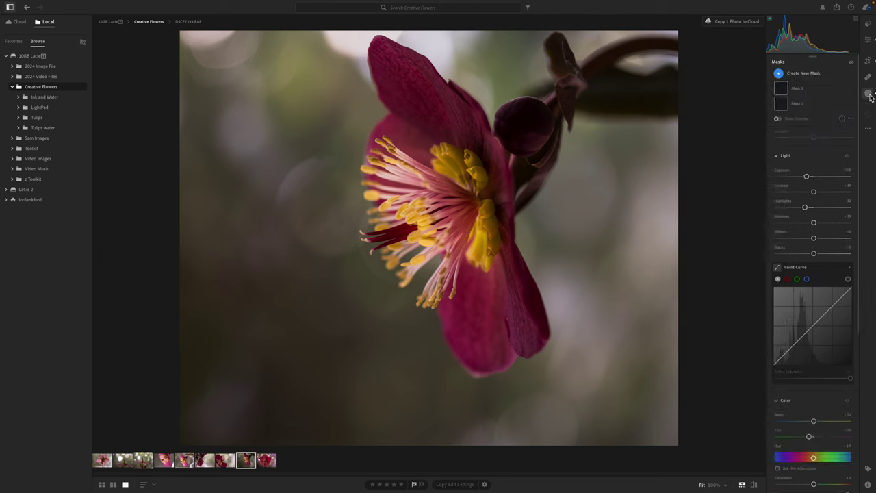
click(778, 73)
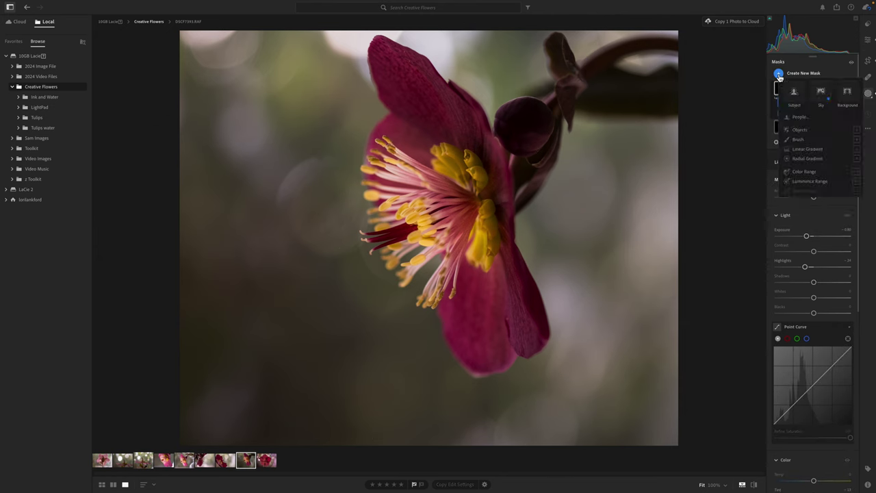
click(797, 140)
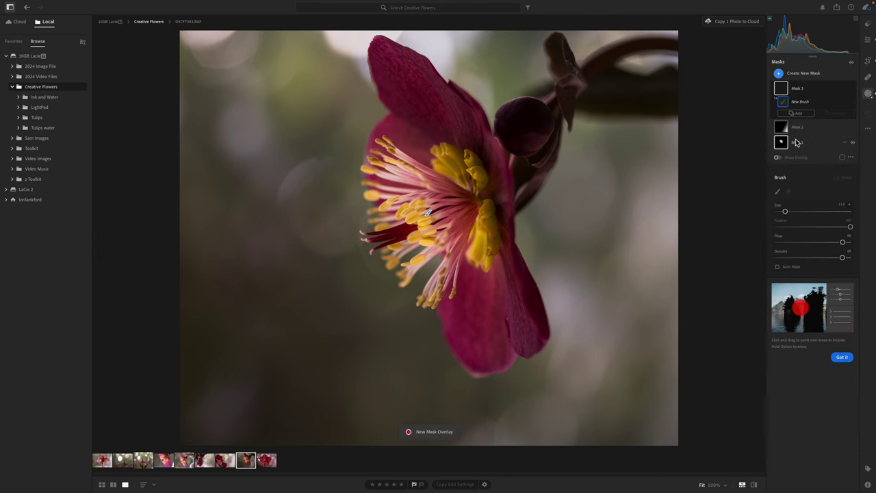
drag(842, 243, 813, 243)
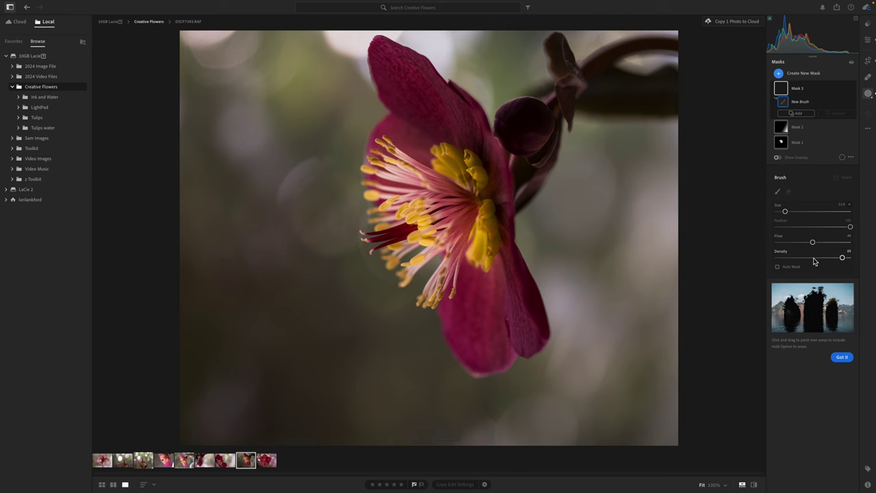
click(814, 259)
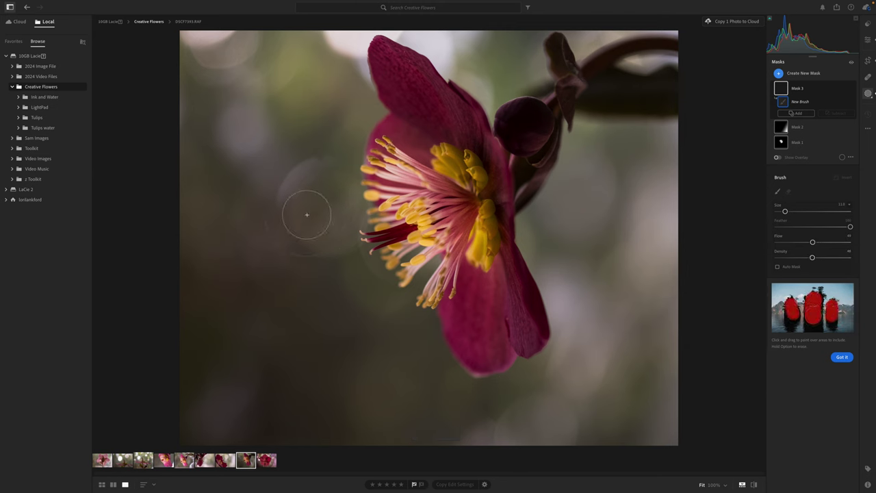
key(bracketright)
key(bracketright)
key(bracketright)
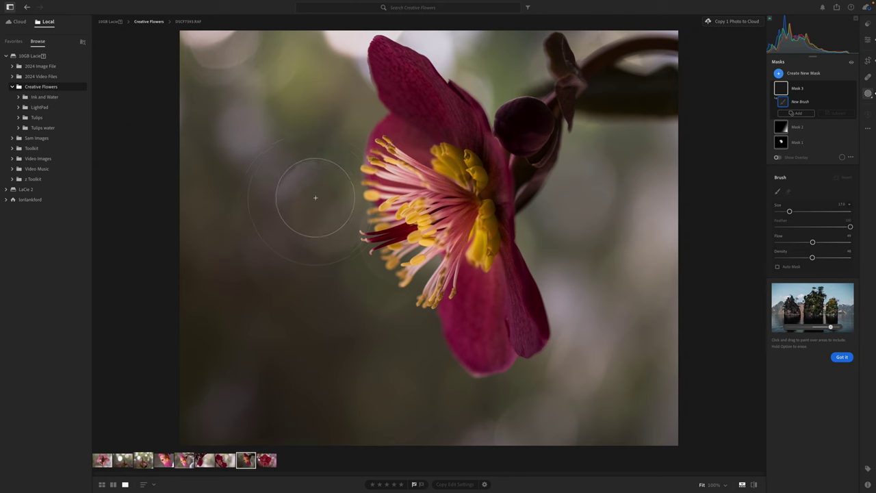
click(316, 198)
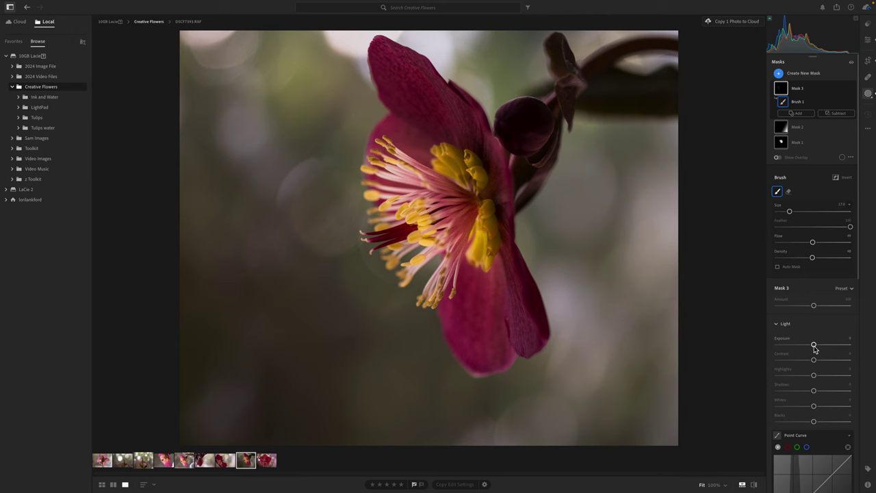
Brighten the brushed background with exposure about +1.04, and raise the brush flow to about 69.
mouse_move(814, 347)
mouse_down()
mouse_move(826, 350)
mouse_move(833, 329)
mouse_up()
scroll(823, 356, down, 3)
scroll(837, 274, up, 1)
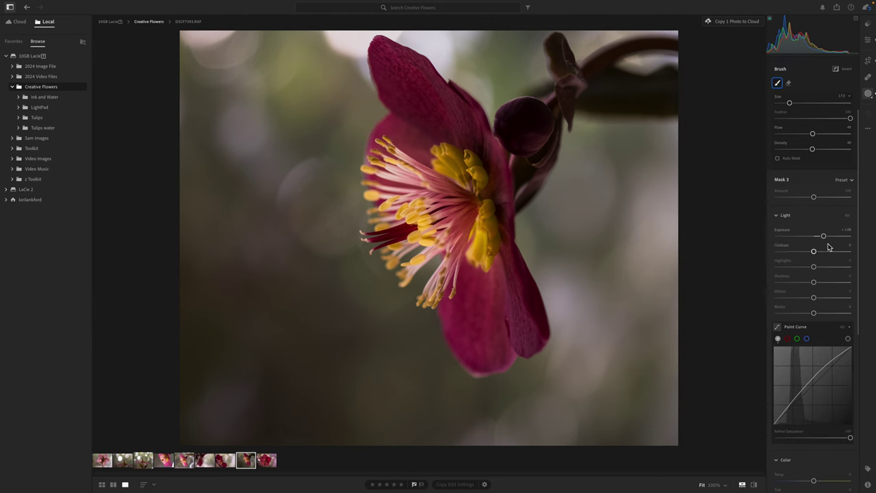
click(829, 135)
mouse_move(823, 236)
mouse_down()
mouse_move(837, 239)
mouse_move(823, 237)
mouse_up()
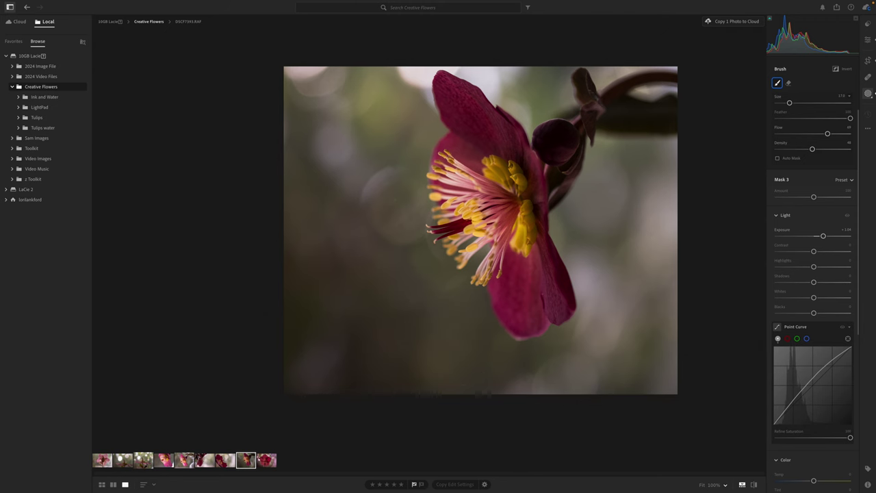
Compare the edit with the original, and reduce the exposure of the flower center's brush mask to about +0.52.
key(backslash)
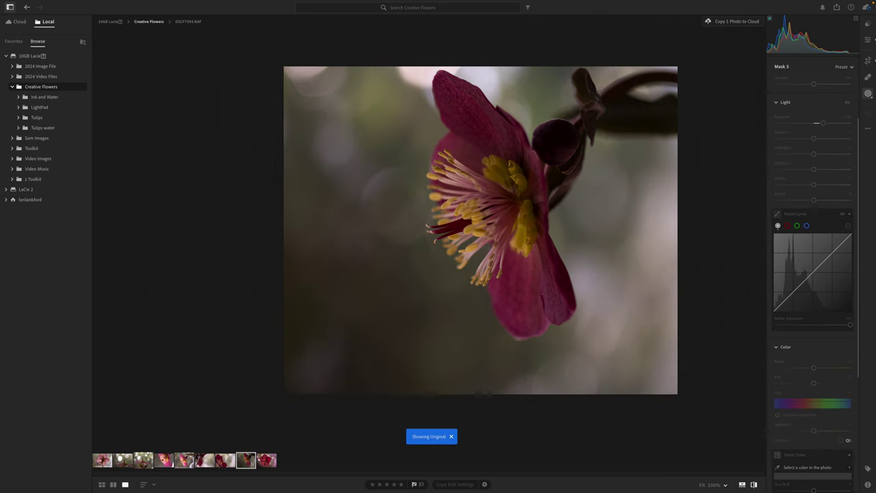
key(backslash)
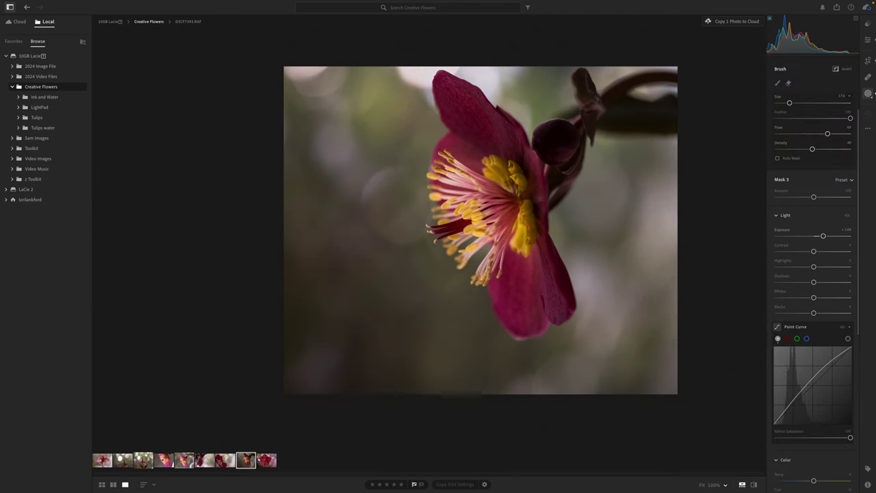
click(869, 95)
click(869, 95)
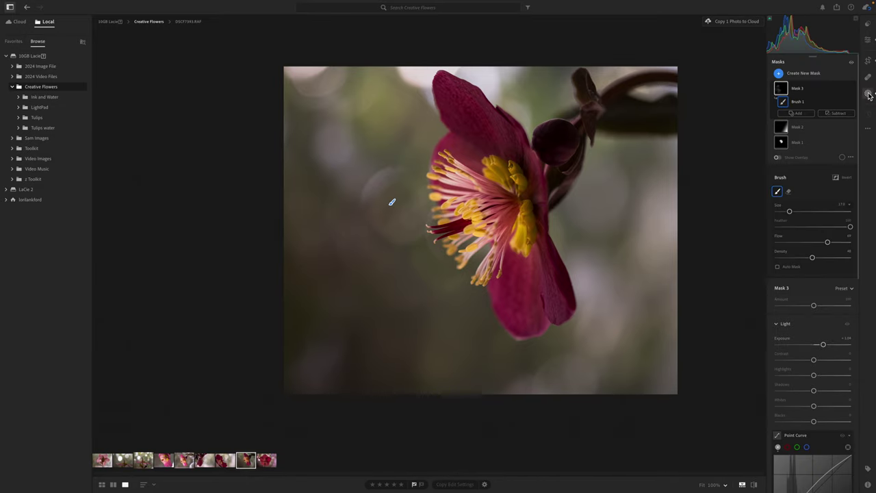
click(781, 142)
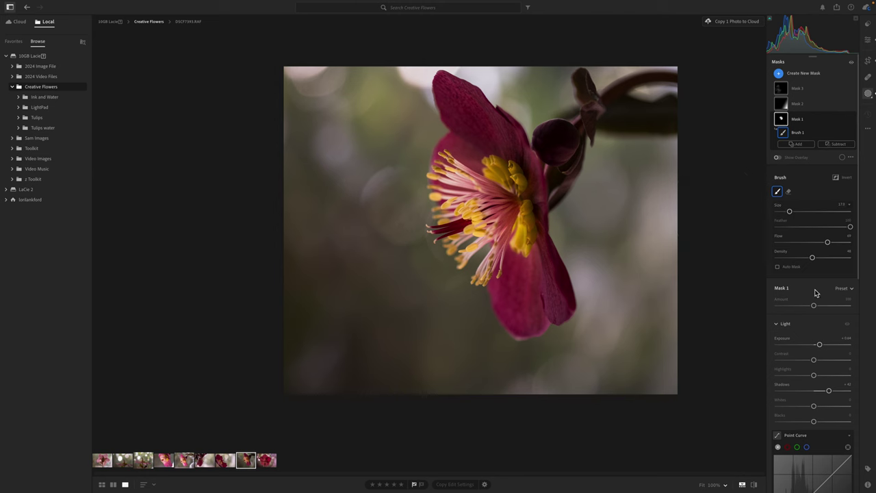
drag(820, 345, 820, 349)
key(backslash)
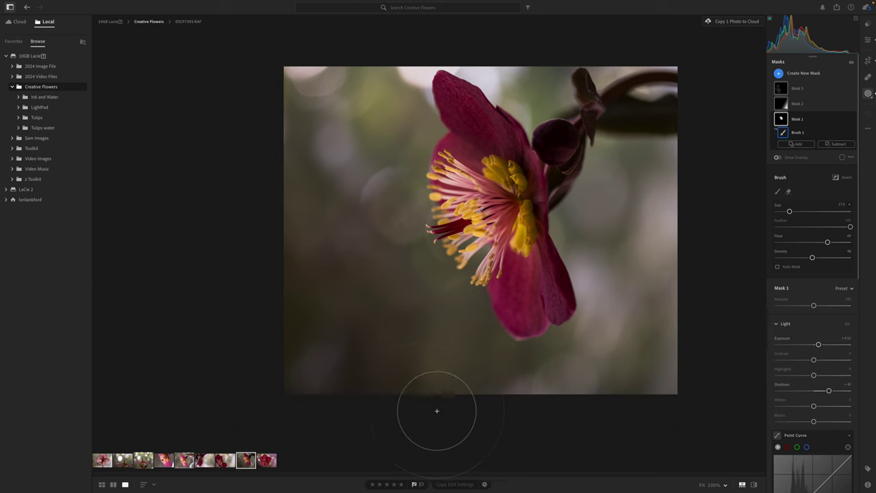
Open the close-up photo of the pink flower with yellow stamens and flip it horizontally.
click(165, 460)
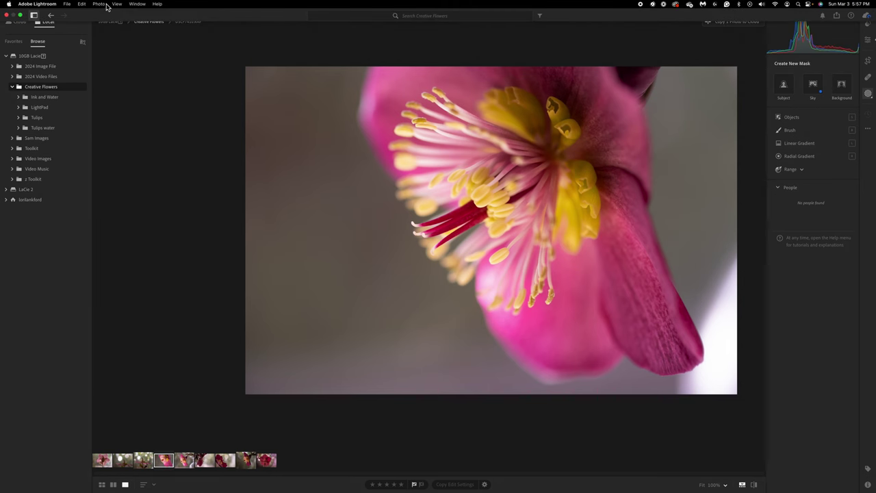
click(101, 4)
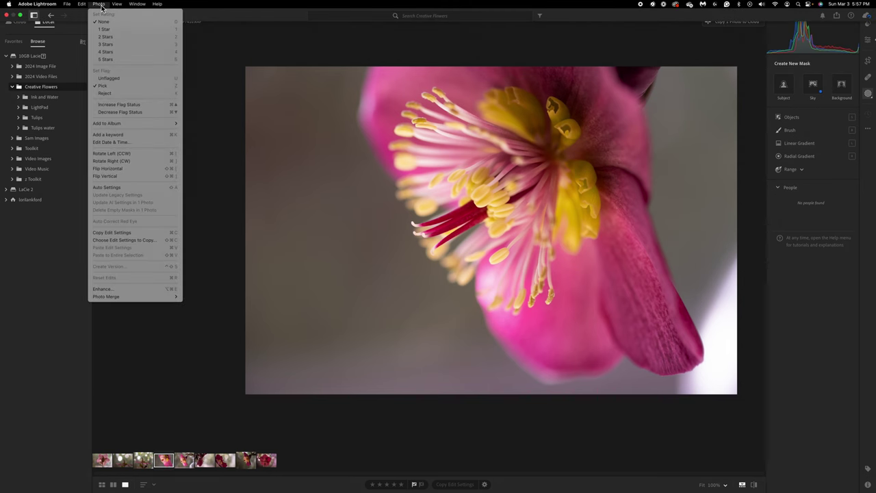
click(134, 172)
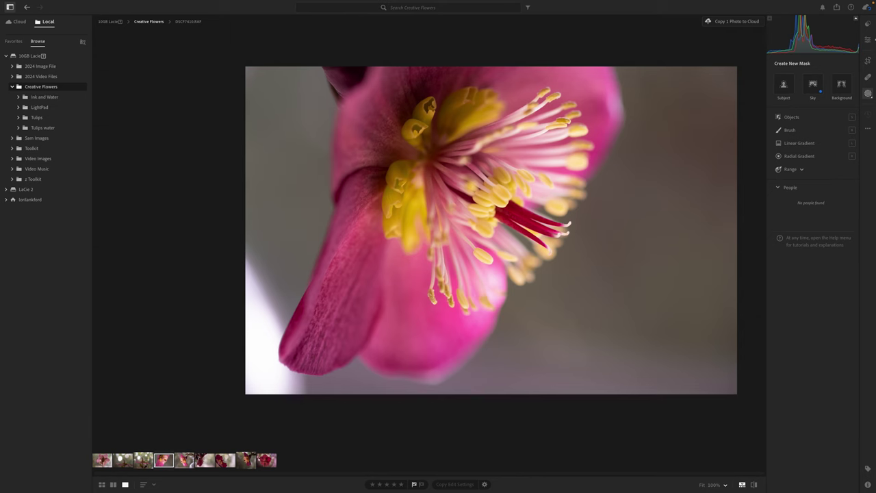
Crop away the photo's left side with the bright corner, and set highlights to about -31 and shadows to about +30.
click(868, 61)
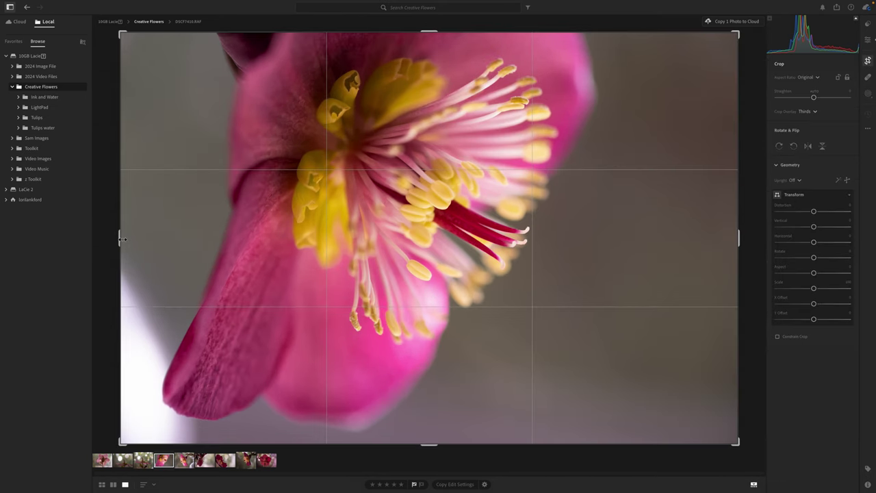
drag(121, 239, 184, 244)
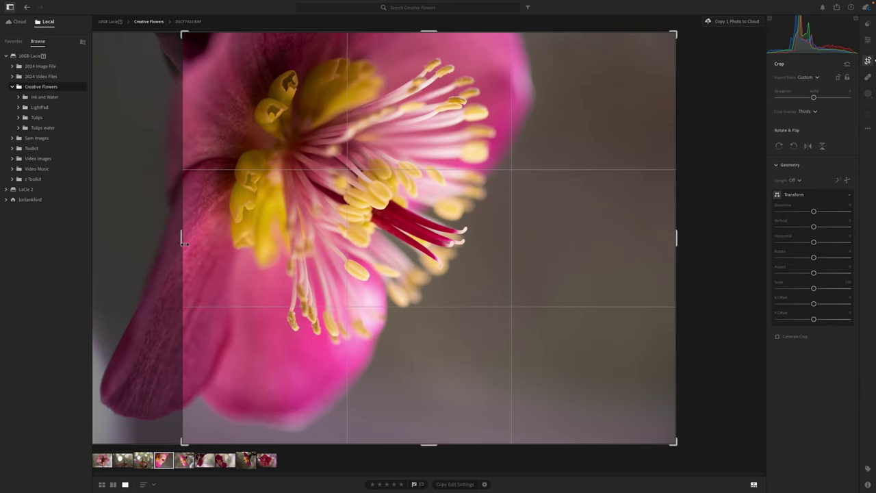
key(Return)
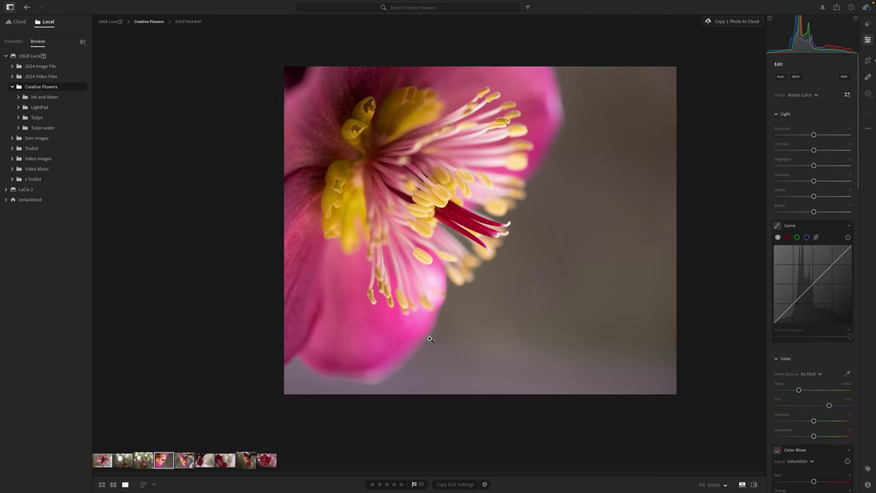
click(805, 166)
drag(814, 181, 826, 184)
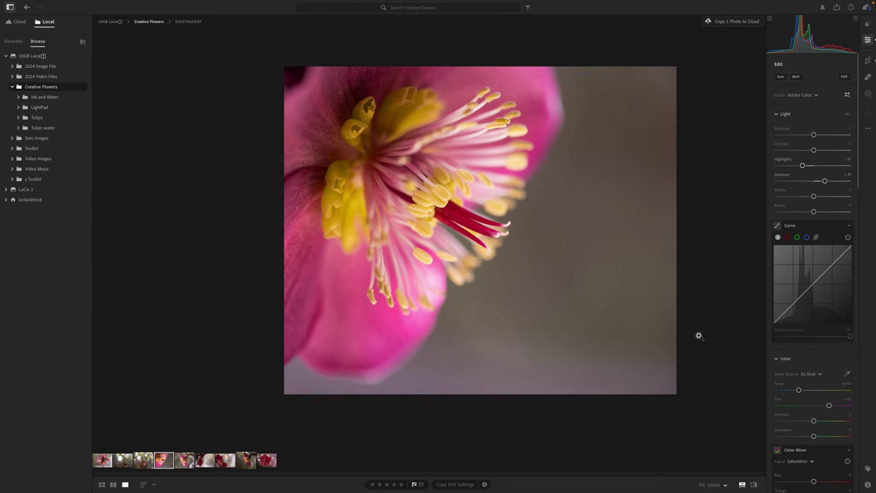
Send the cropped flower photo to Photoshop for editing and duplicate its Background layer.
right_click(505, 296)
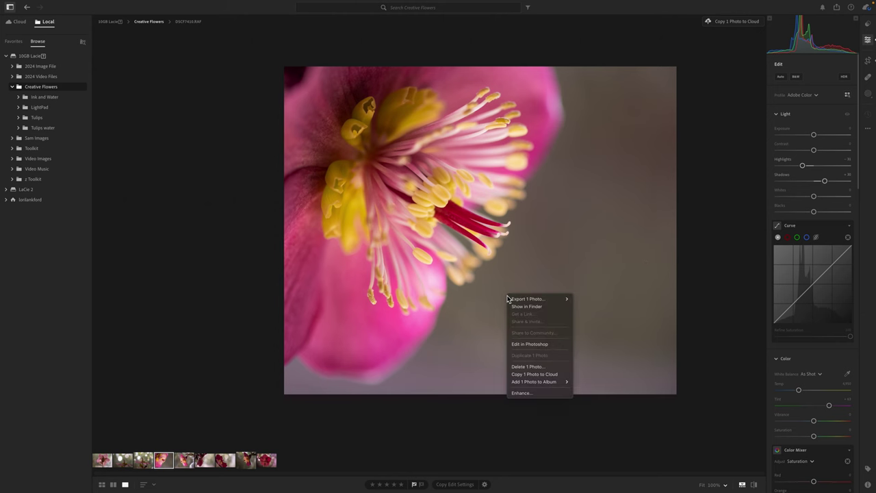
click(532, 344)
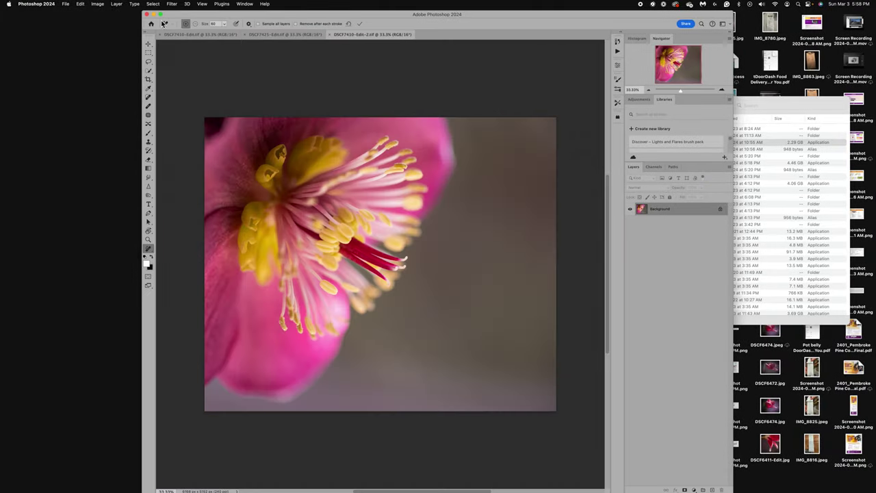
click(160, 14)
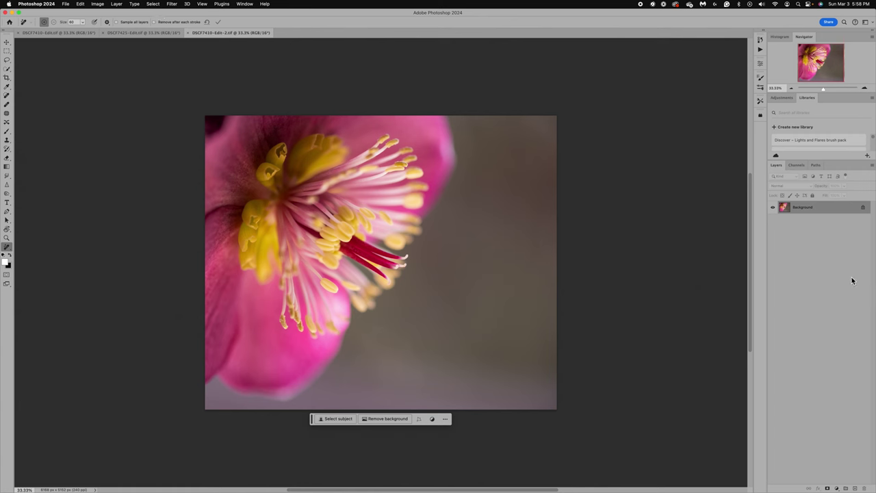
key(super+j)
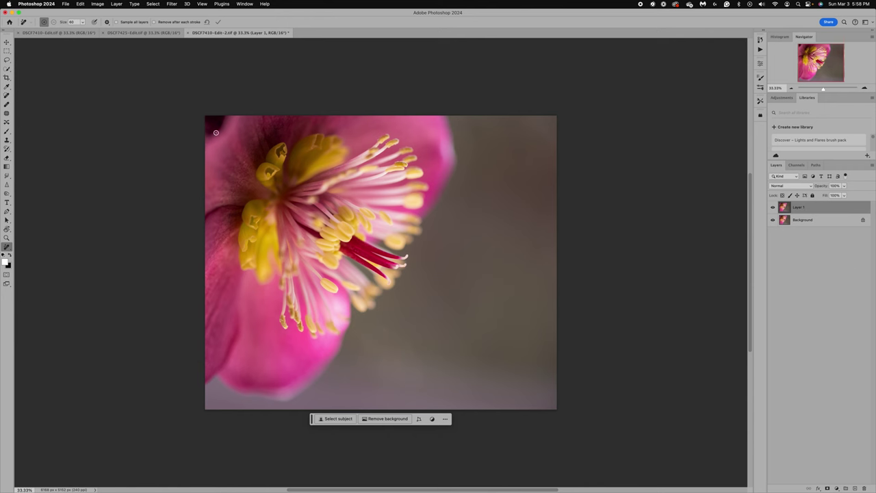
Cover the dark patch in the photo's upper-left corner with nearby petal texture, using an enlarged, soft Clone Stamp brush.
key(bracketright)
key(bracketright)
key(bracketright)
key(bracketright)
key(bracketright)
key(bracketright)
key(bracketright)
key(bracketright)
key(bracketright)
click(7, 140)
key(bracketright)
key(bracketright)
key(bracketright)
key(bracketright)
key(bracketright)
key(bracketright)
key(bracketright)
key(bracketright)
key(bracketright)
key(bracketright)
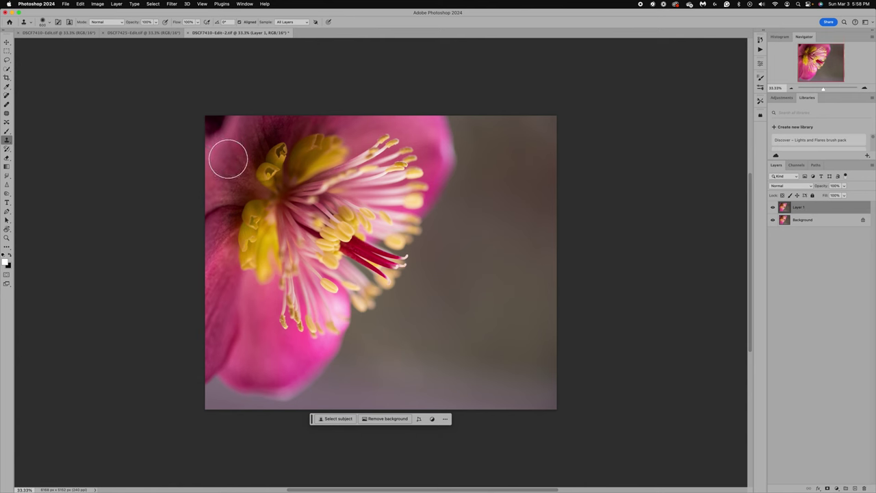
alt+click(221, 129)
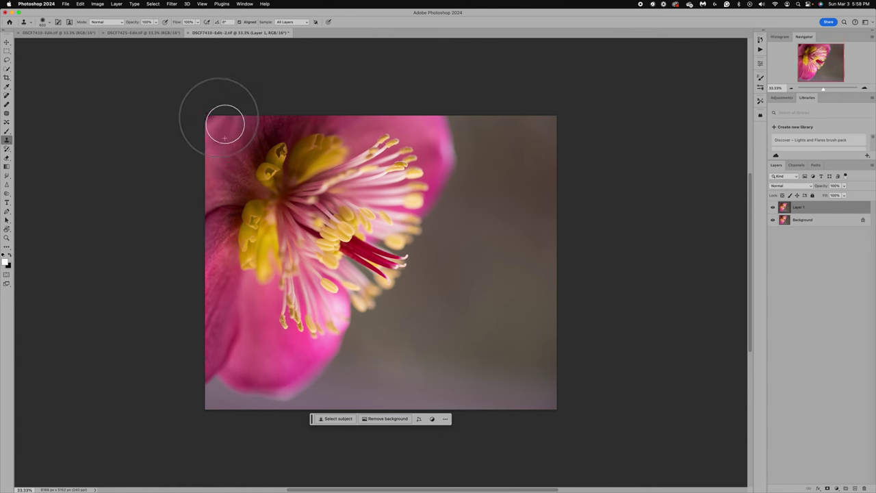
alt+click(231, 143)
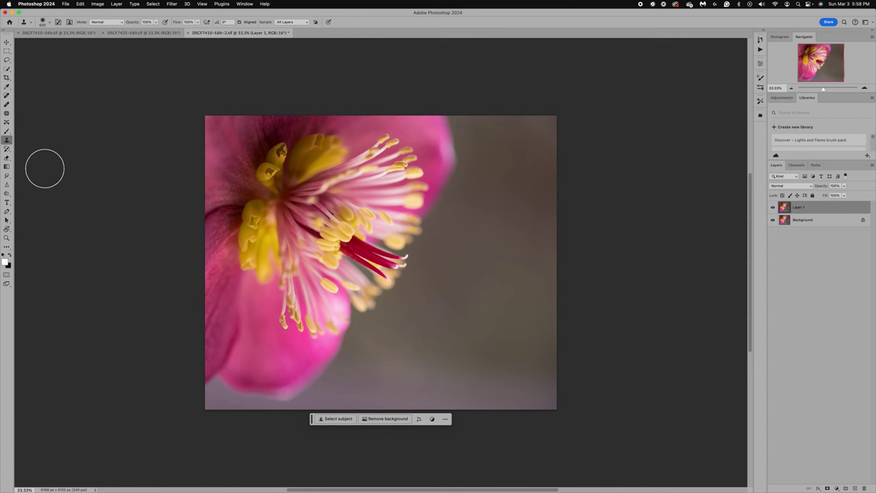
Duplicate the retouched layer and sample a pink tone from the lower petal as the Brush color.
key(super+j)
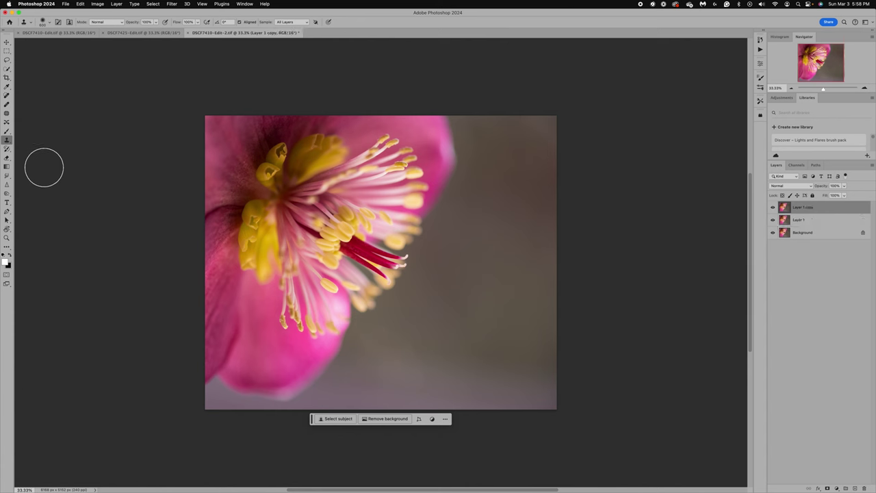
click(7, 87)
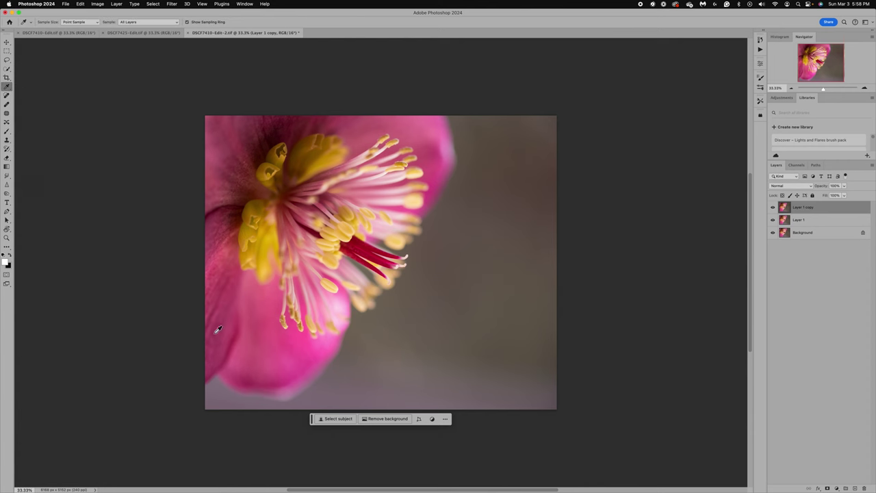
click(263, 290)
click(8, 132)
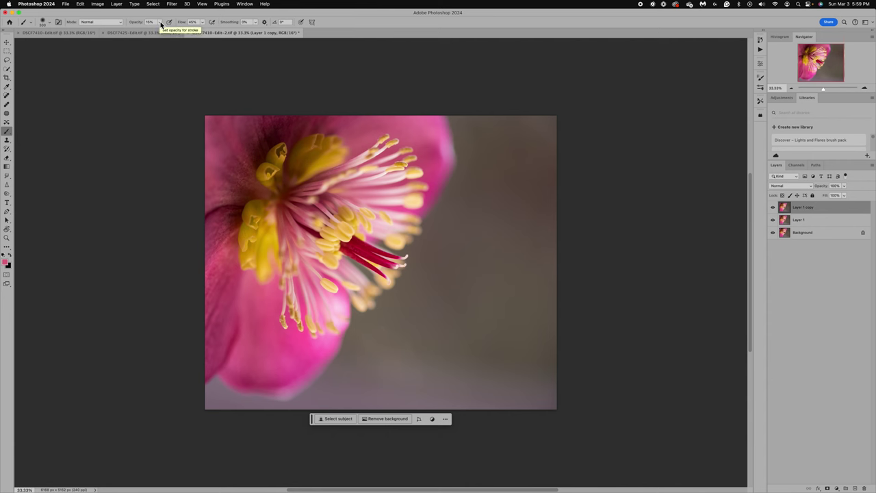
Tint the brownish background beside the flower with the sampled pink, using a much larger soft brush with slightly higher flow.
click(202, 22)
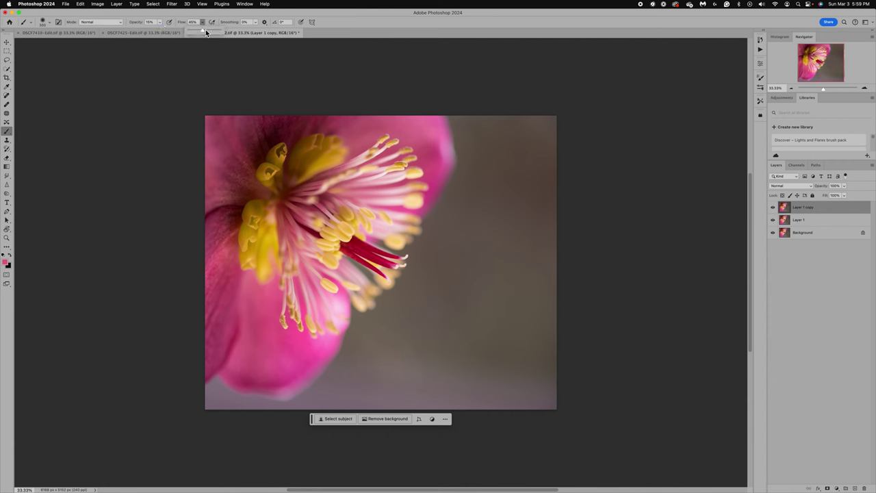
drag(206, 32, 208, 33)
click(445, 349)
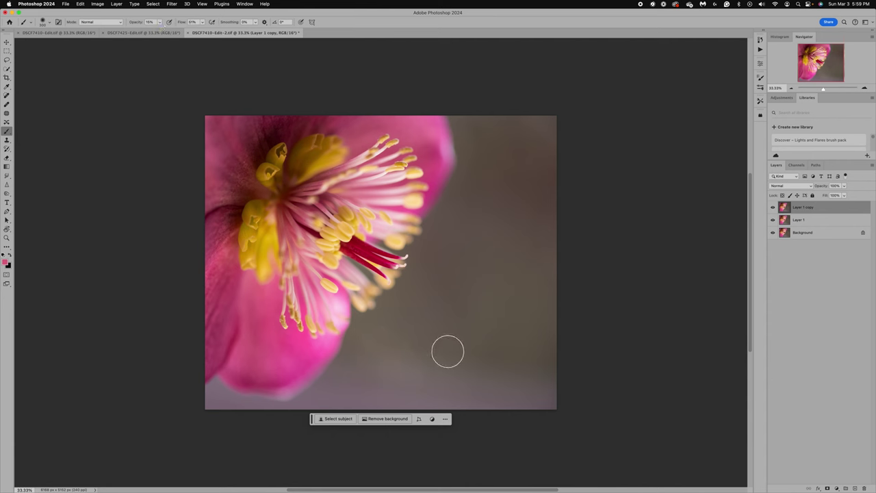
key(bracketright)
key(bracketright)
key(bracketright)
key(bracketright)
key(bracketright)
key(bracketright)
key(bracketright)
key(bracketright)
key(bracketright)
key(bracketright)
key(bracketright)
key(bracketright)
key(bracketright)
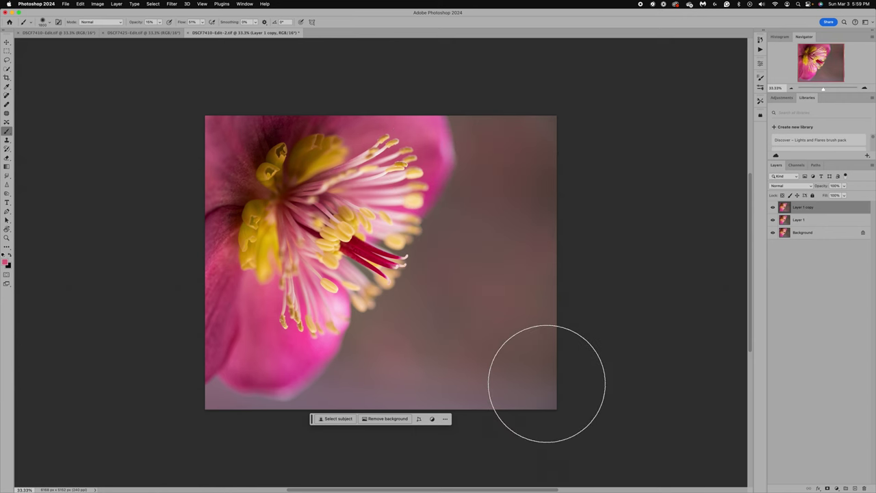
Sample a deeper pink from the left petal and paint it over the background at 10% brush opacity.
click(7, 87)
click(222, 303)
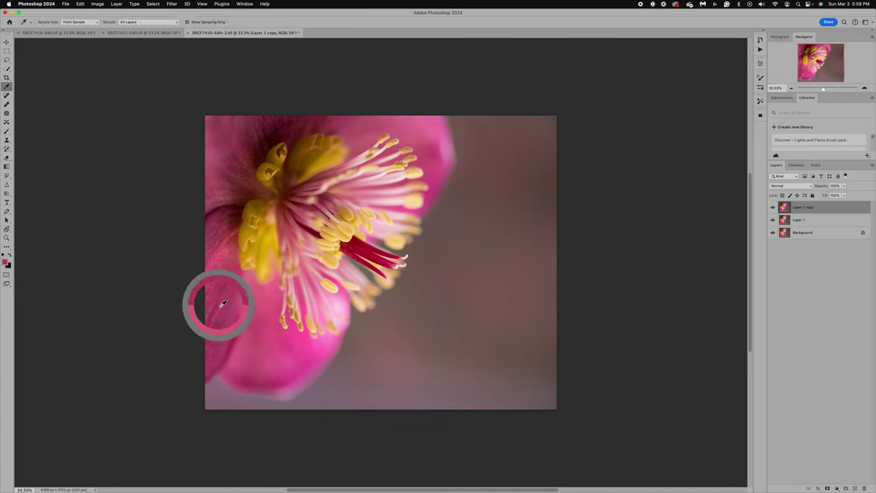
click(7, 131)
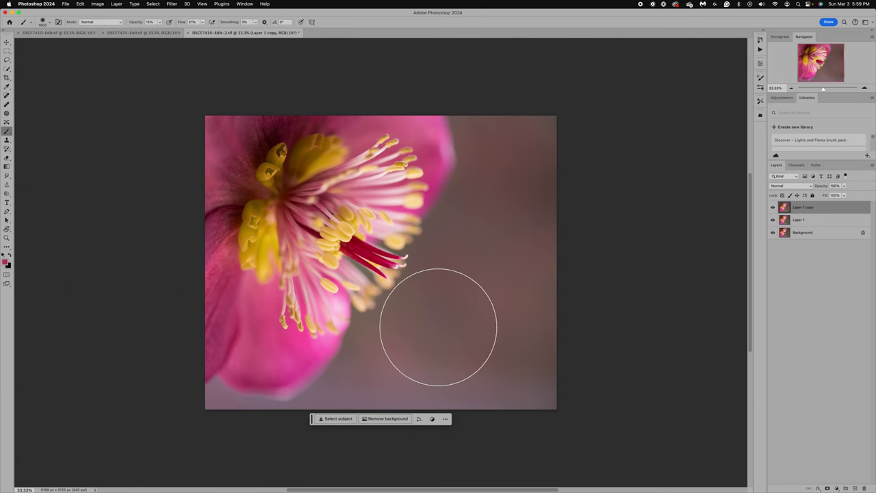
click(159, 23)
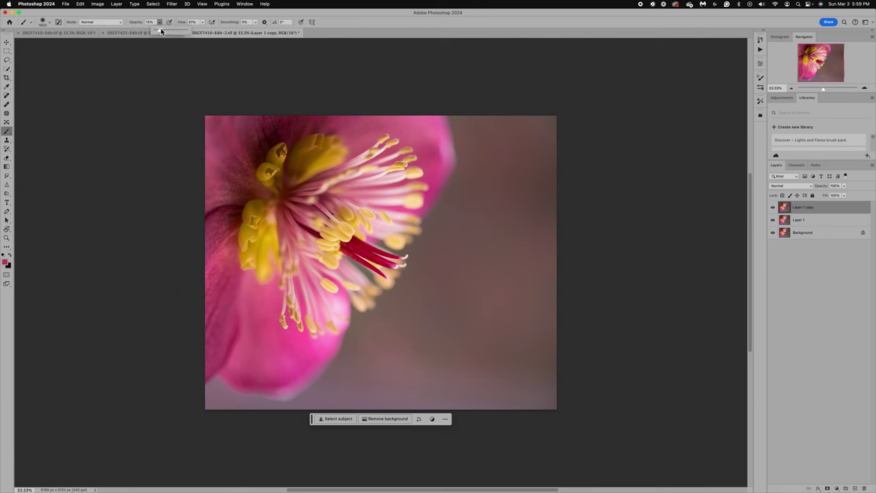
click(160, 31)
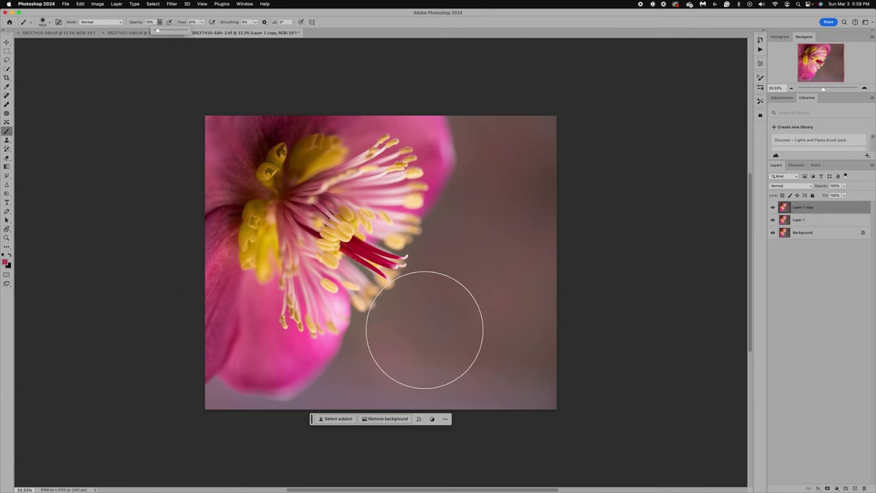
key(1)
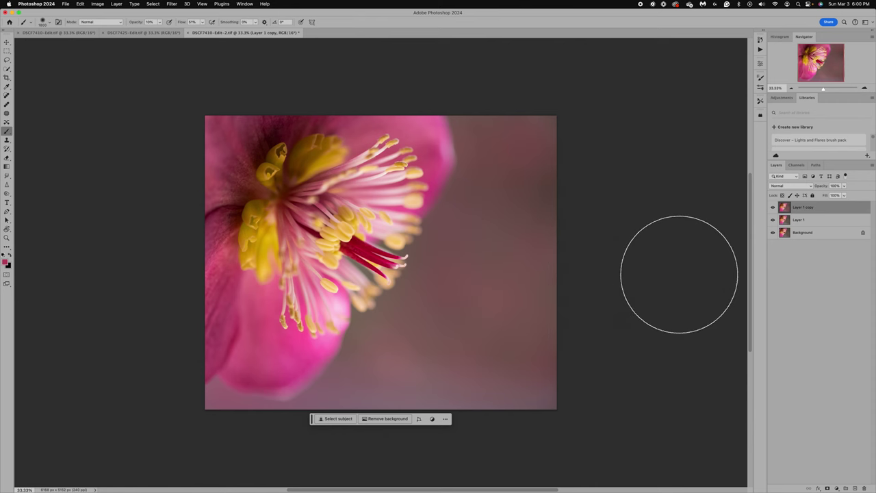
Flatten the image and open it in the Topaz Sharpen AI filter with automatic sharpen model selection turned on.
click(116, 5)
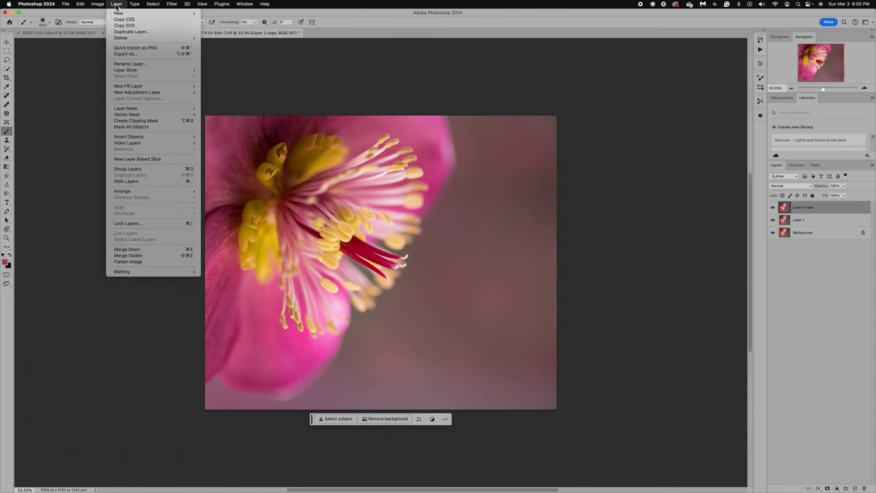
click(135, 262)
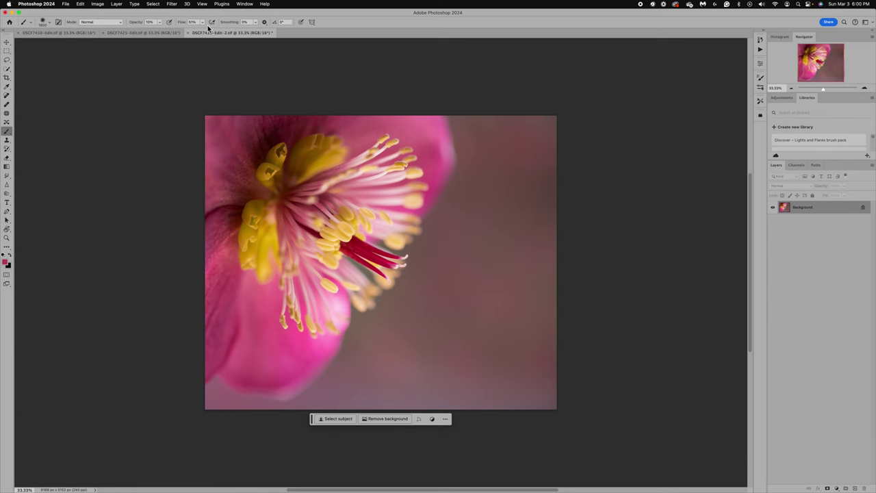
click(172, 4)
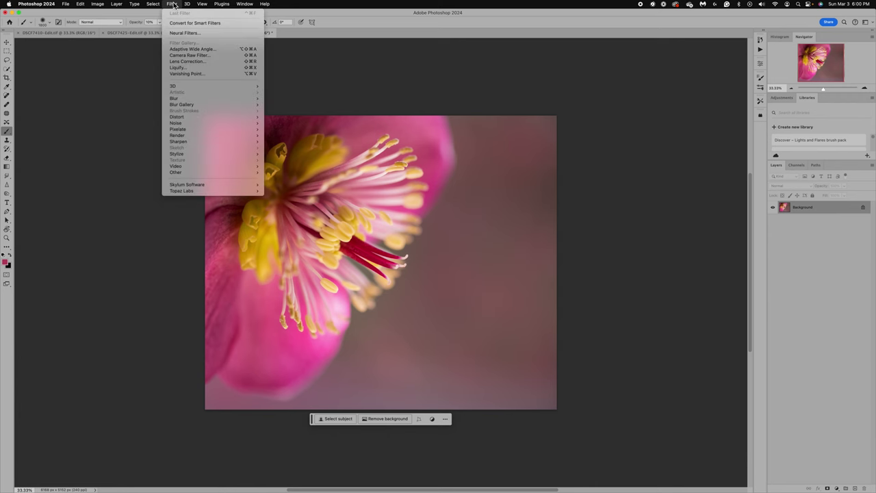
mouse_move(216, 192)
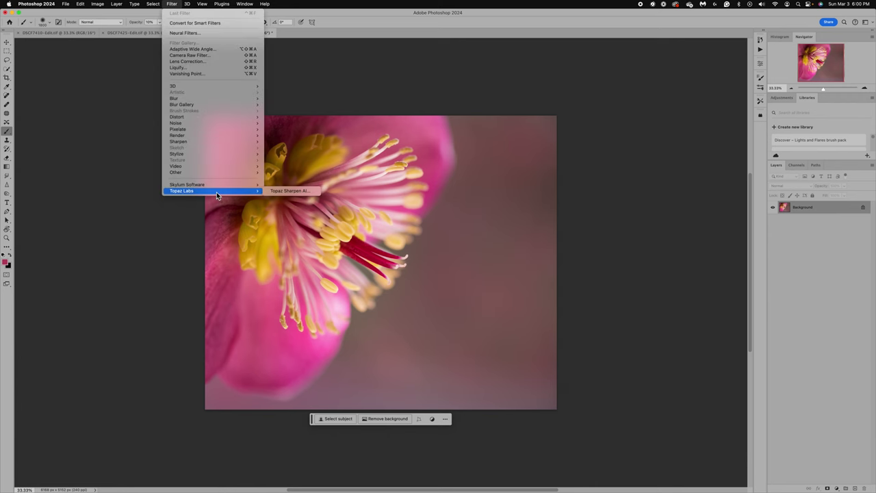
click(291, 191)
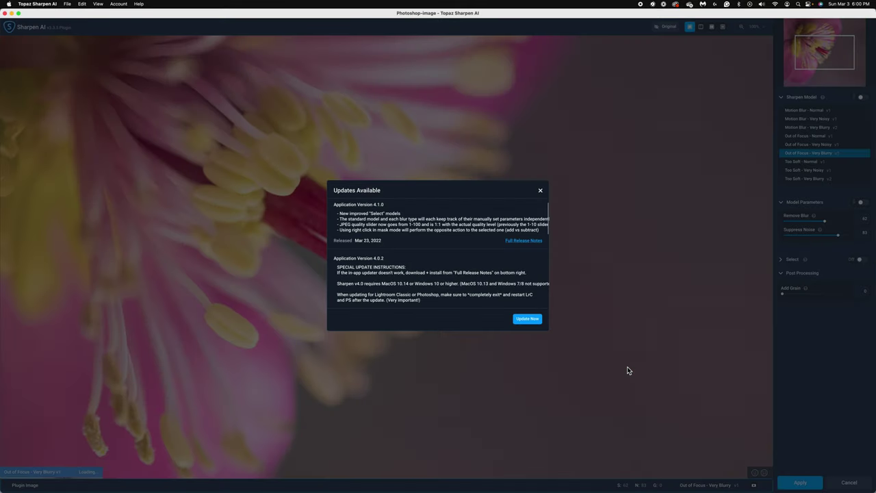
click(540, 191)
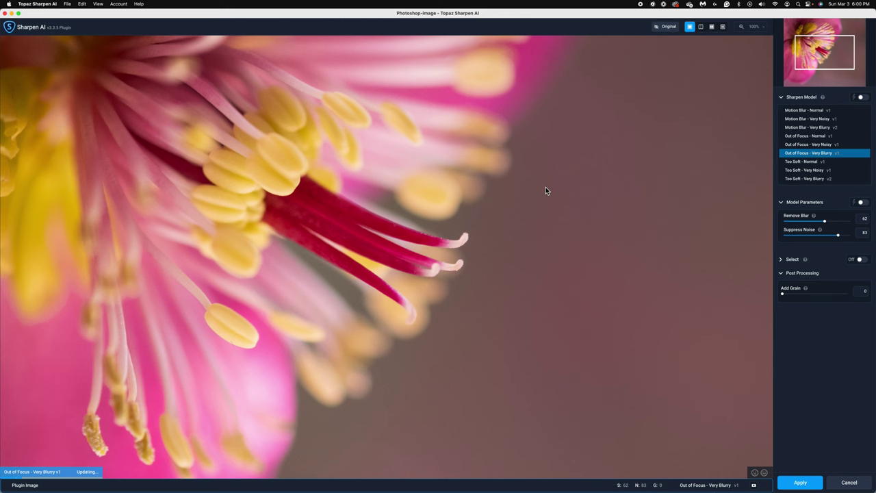
click(862, 98)
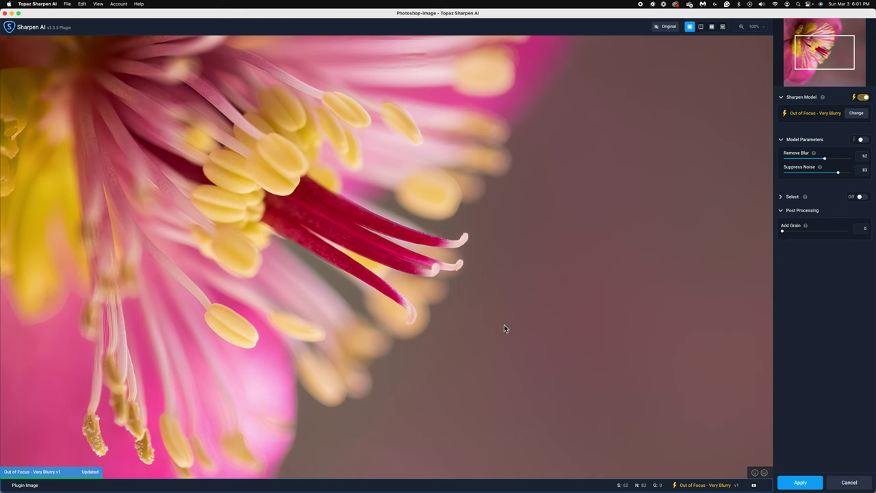
Compare the original with the sharpened preview around the red pistils and the lower stamens.
click(594, 168)
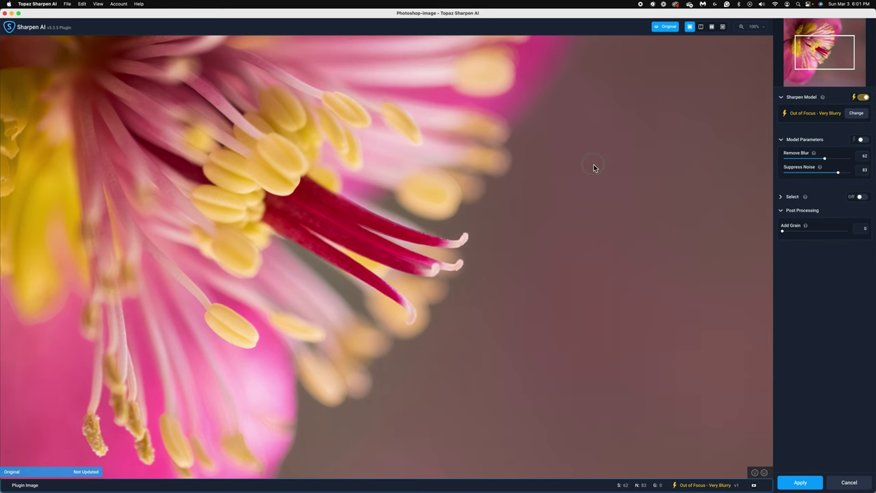
drag(594, 167, 596, 167)
click(530, 259)
drag(529, 260, 528, 257)
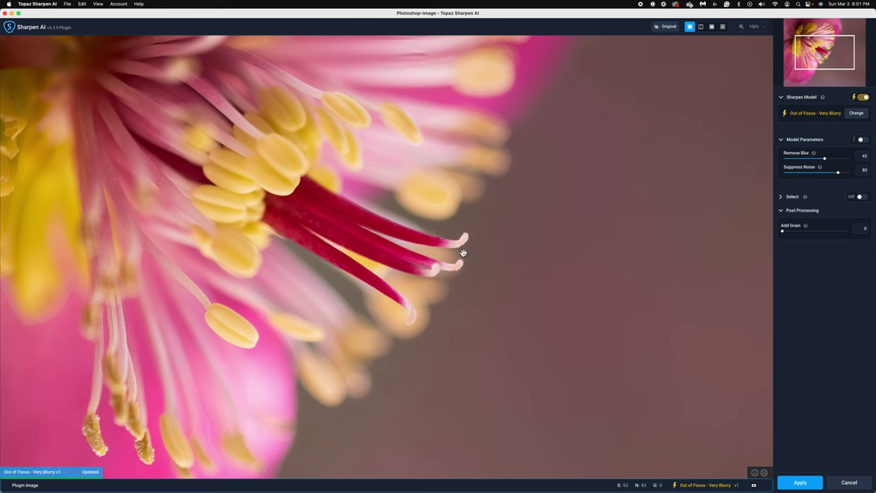
click(478, 302)
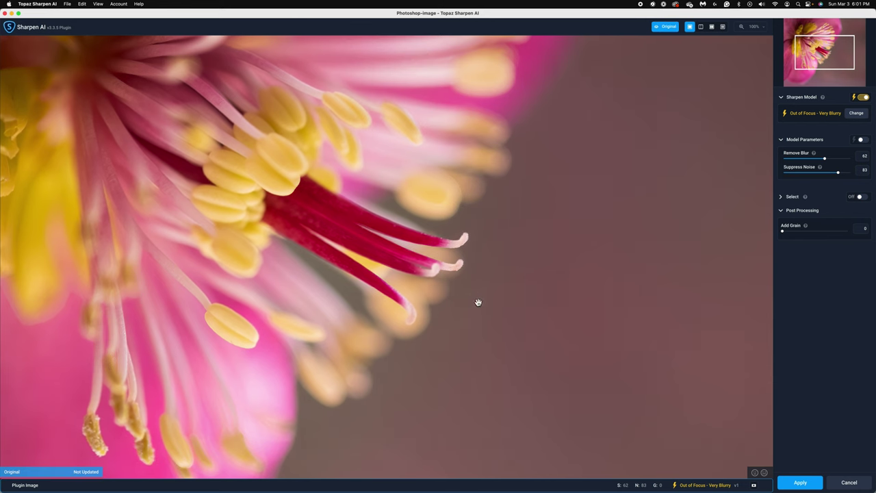
click(477, 302)
drag(477, 302, 477, 301)
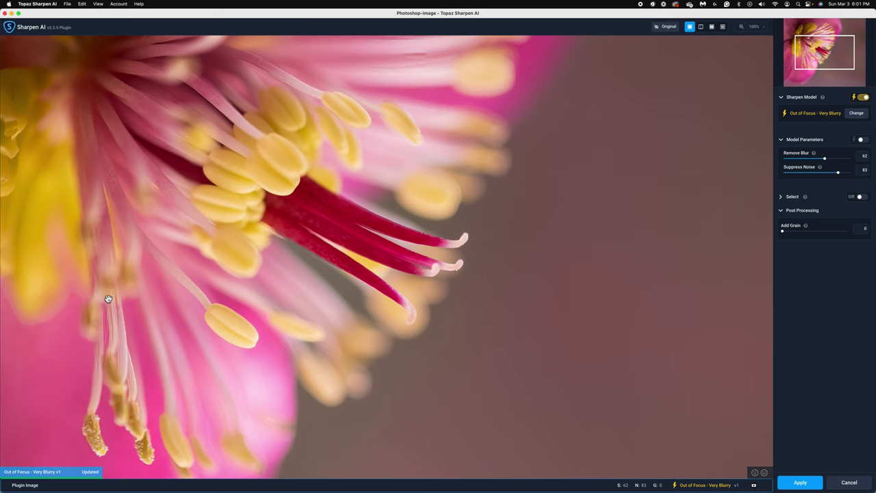
click(127, 372)
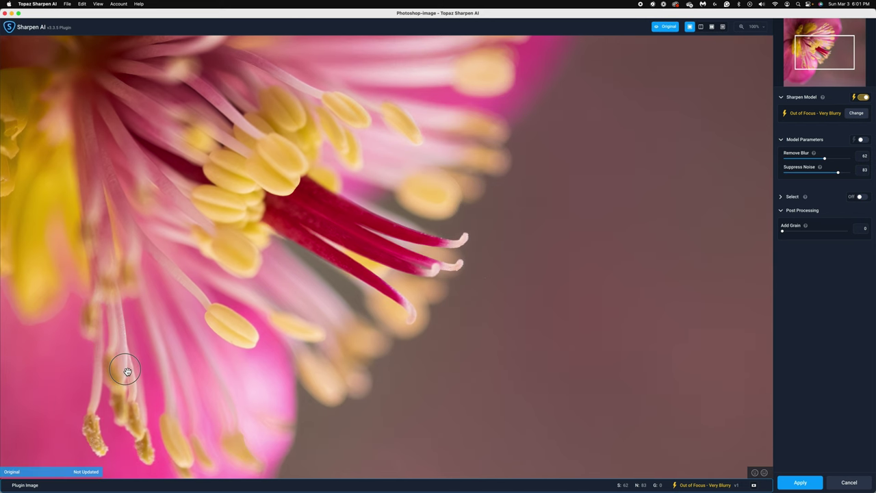
click(128, 371)
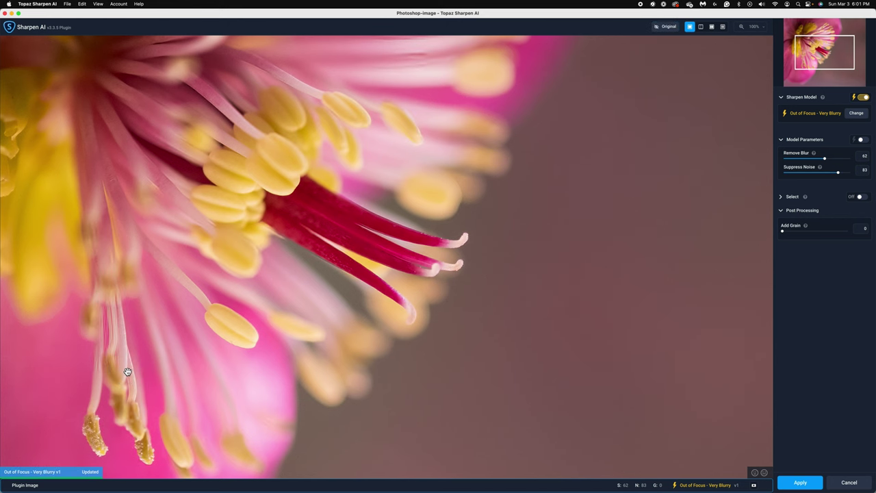
Apply the Out of Focus - Very Blurry sharpening and return to the photo in Photoshop.
click(807, 483)
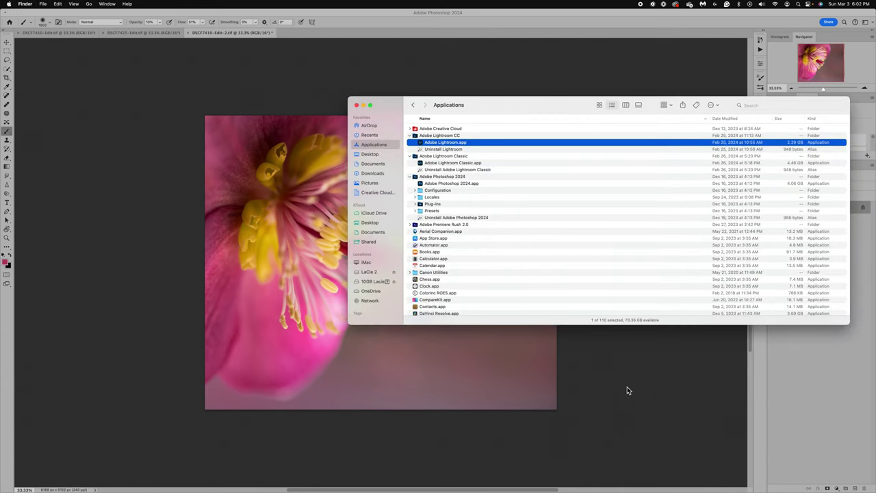
click(627, 387)
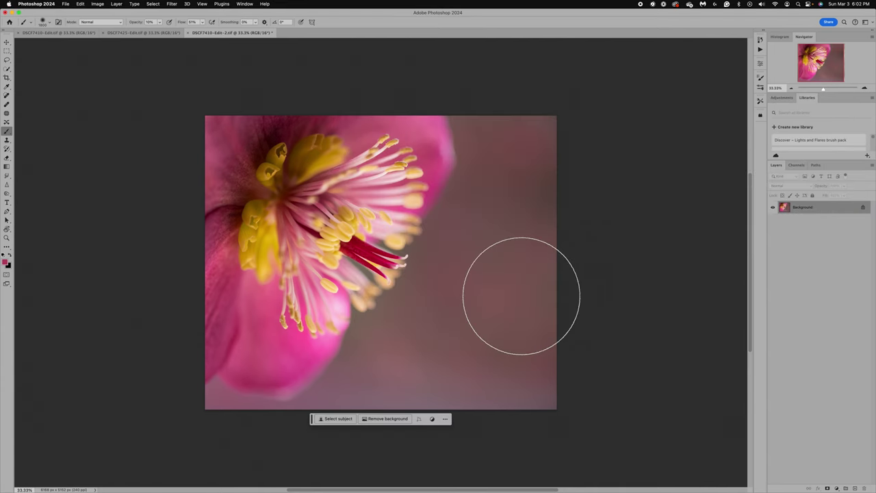
Examine the sharpened flower and its tinted background up close, and compare it with the earlier unflipped version.
scroll(522, 295, up, 5)
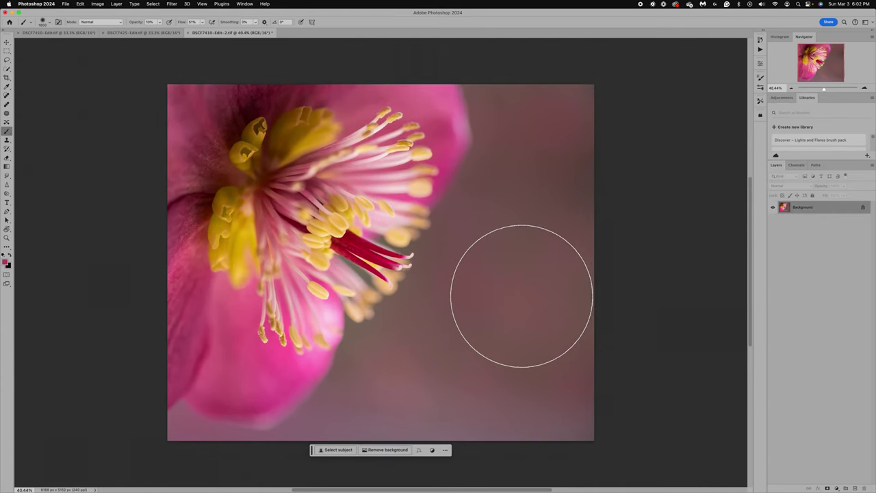
scroll(522, 296, up, 4)
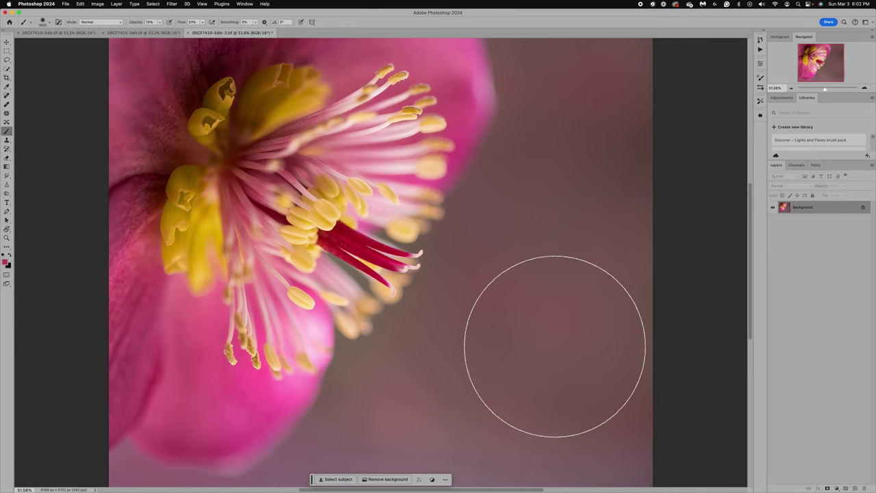
scroll(555, 345, down, 2)
scroll(555, 345, up, 3)
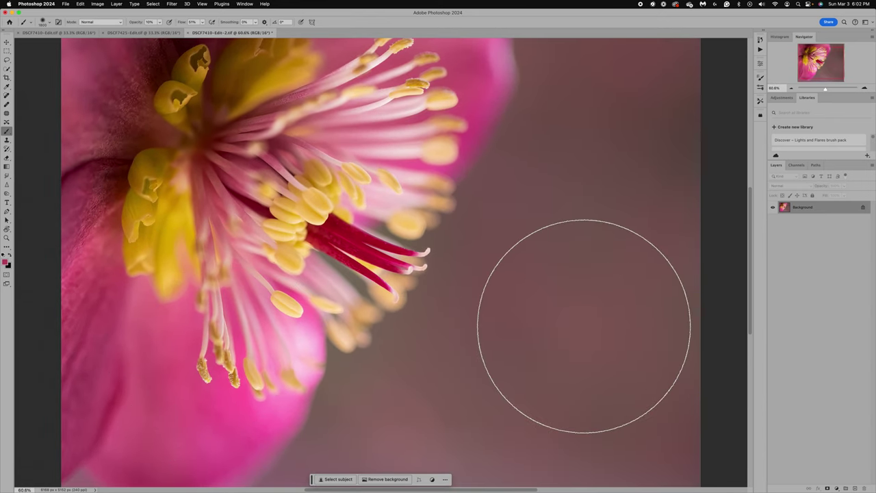
scroll(584, 325, down, 3)
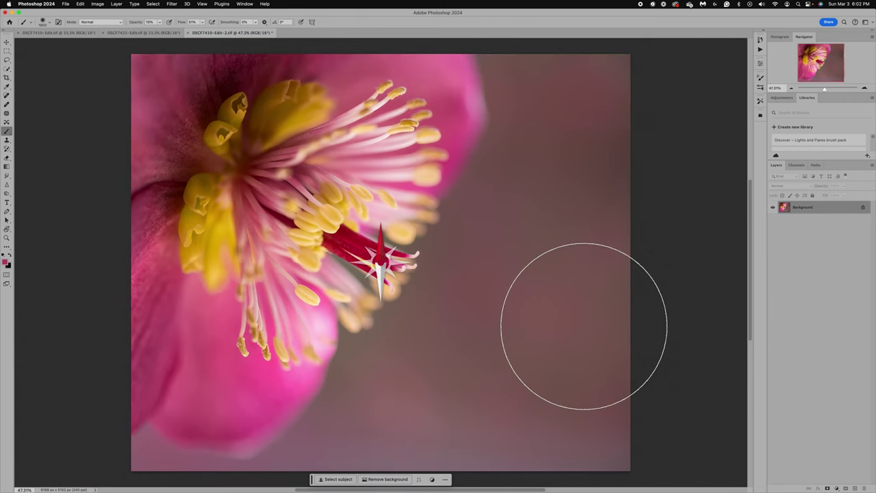
scroll(584, 326, down, 1)
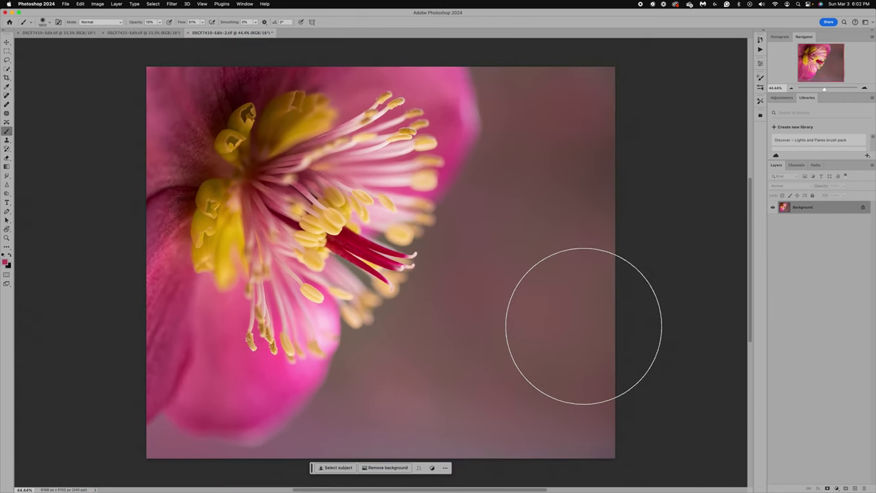
scroll(584, 326, up, 2)
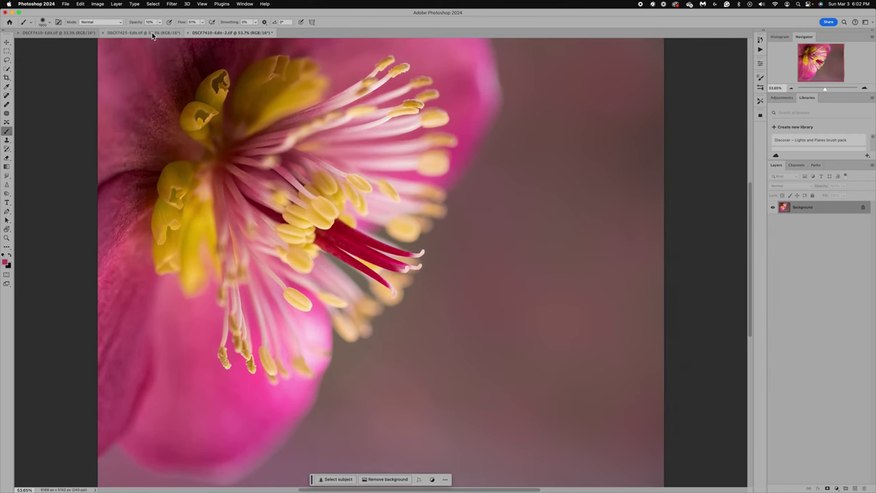
click(153, 33)
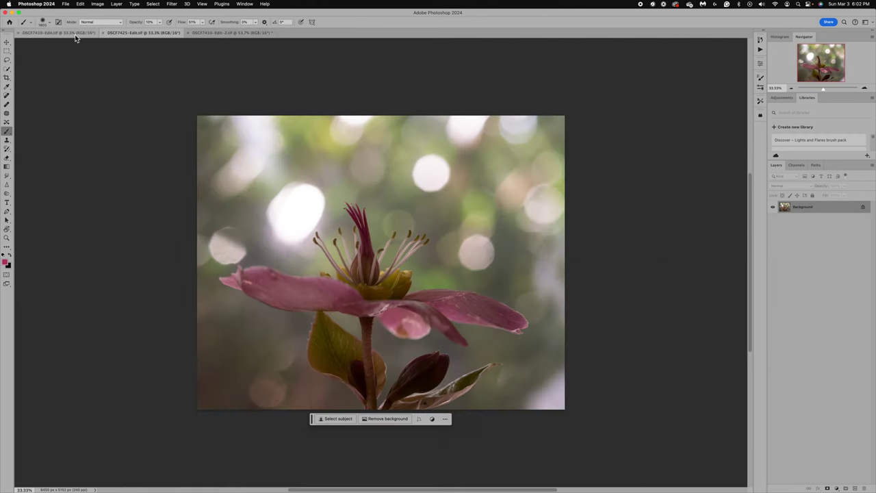
click(76, 34)
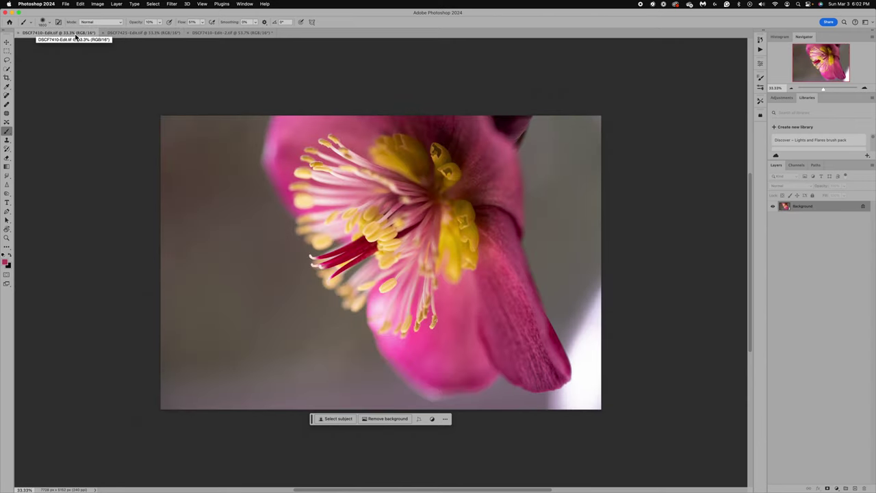
key(super+equal)
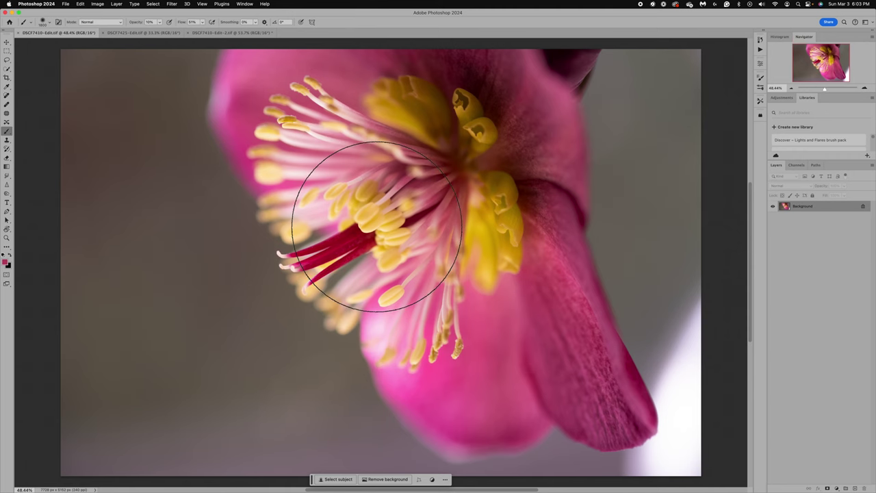
Review the flipped, tinted flower photo, and switch to Lightroom to examine the side-view flower with bright background light spots.
click(240, 33)
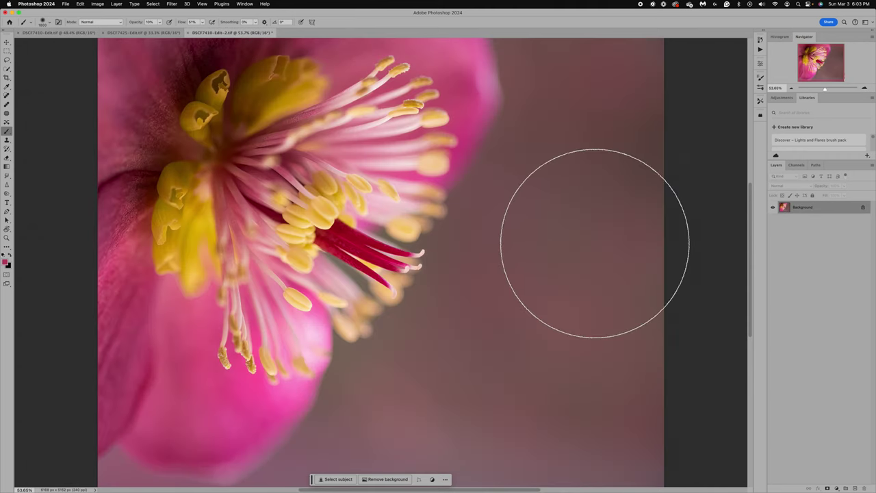
scroll(595, 250, down, 3)
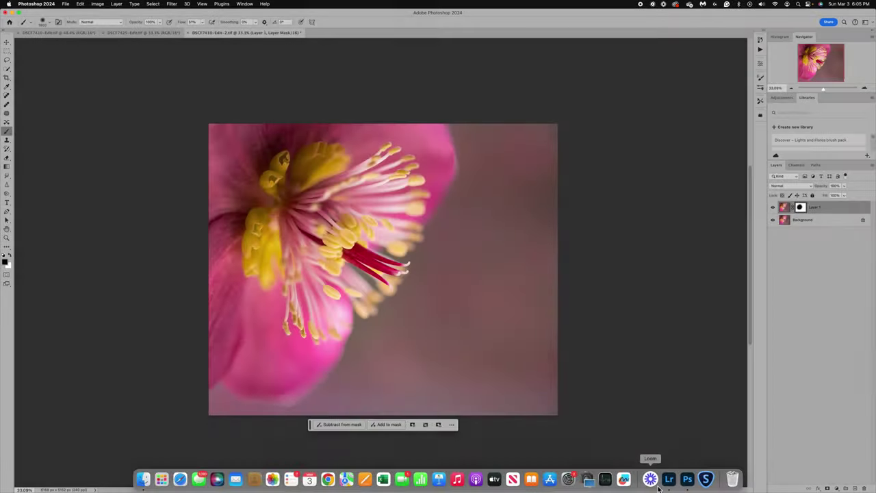
click(669, 480)
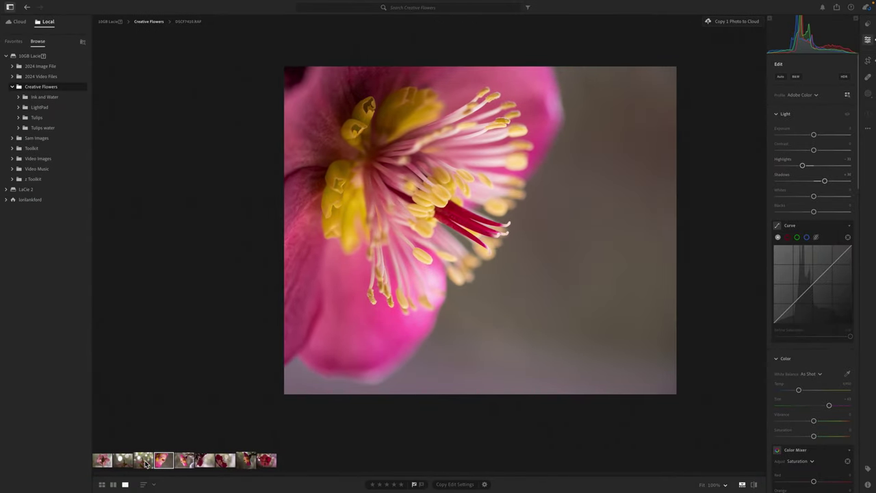
click(145, 463)
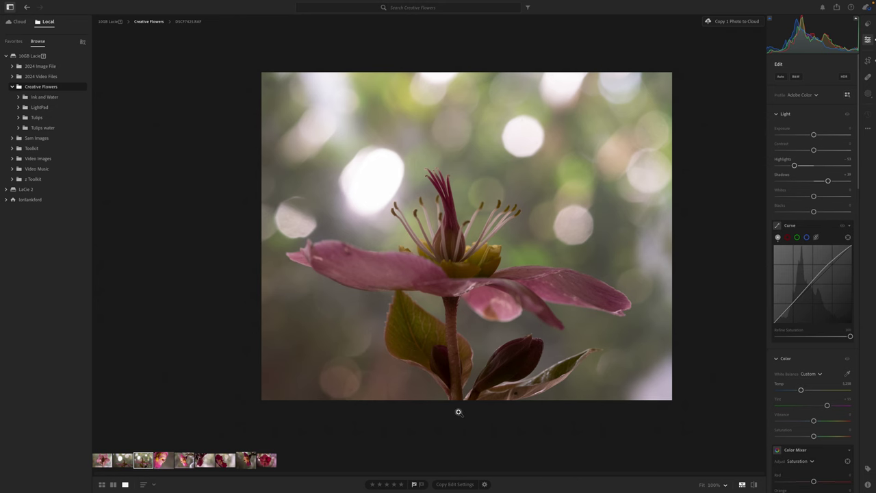
mouse_move(625, 486)
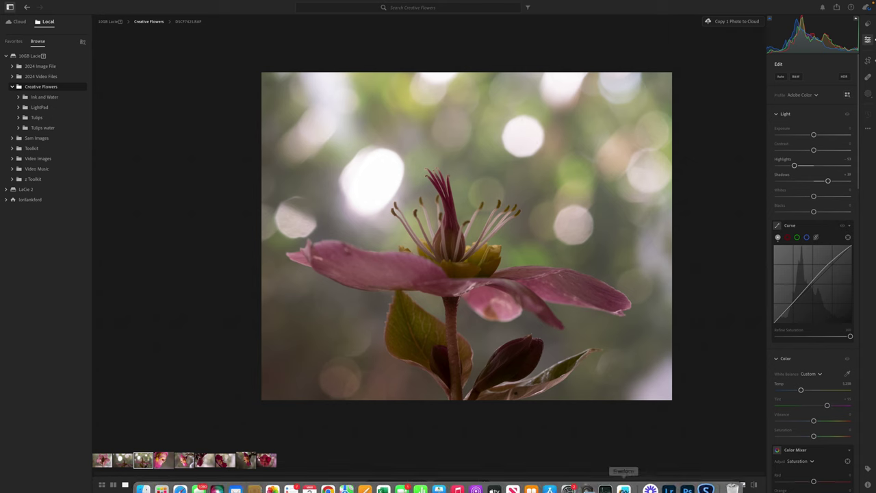
Switch to Photoshop, bring up the DSCF7425-Edit photo and duplicate its background layer.
click(688, 479)
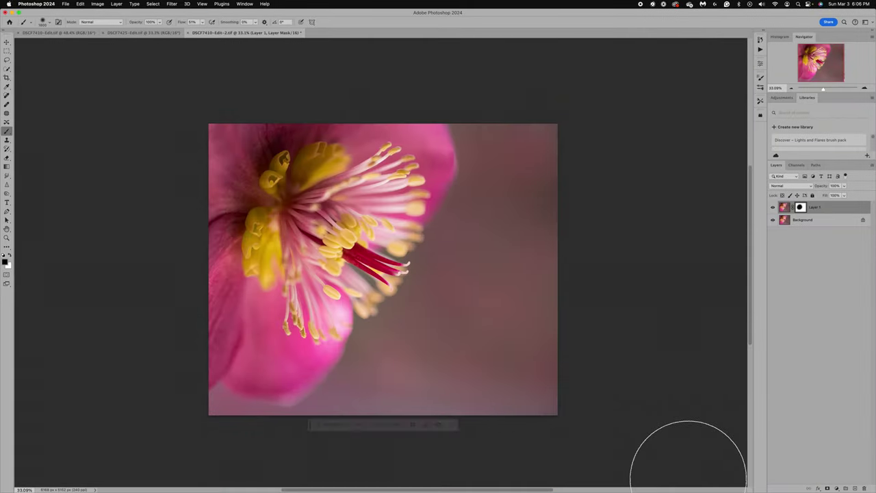
click(142, 32)
scroll(343, 168, up, 5)
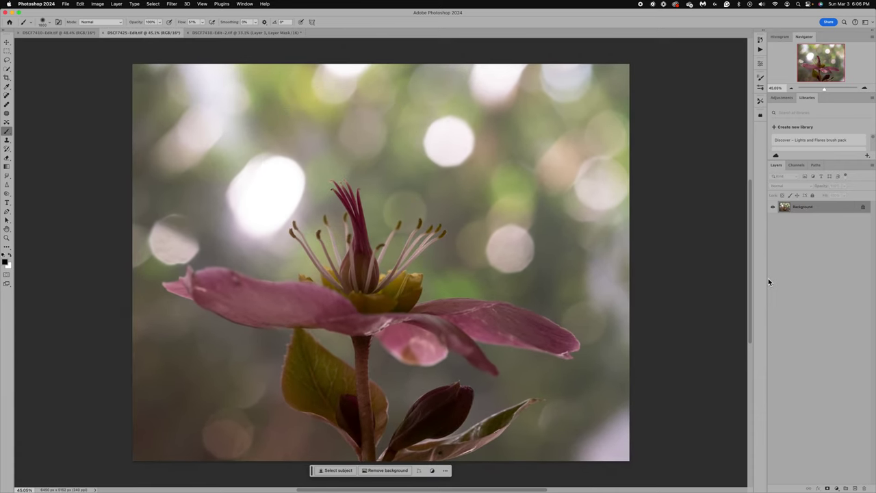
key(super+j)
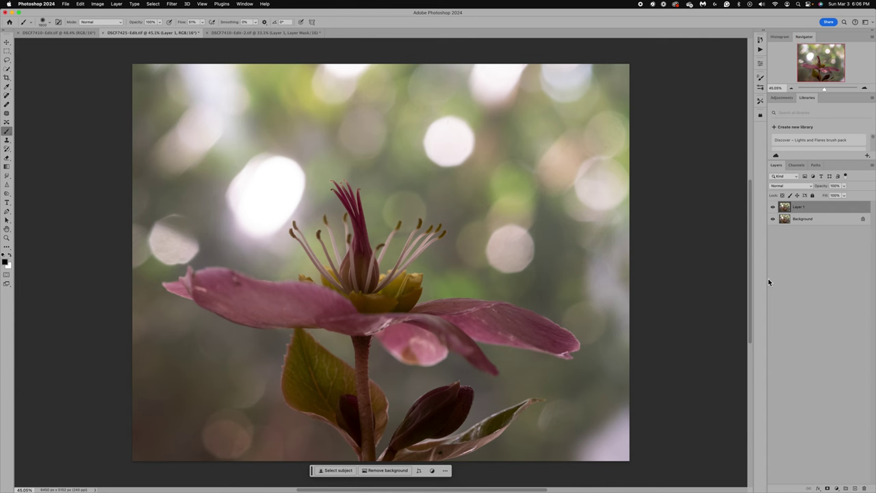
Cover the large white light spot beside the stamens with blurred green background using a soft 1000 px Clone Stamp.
click(7, 141)
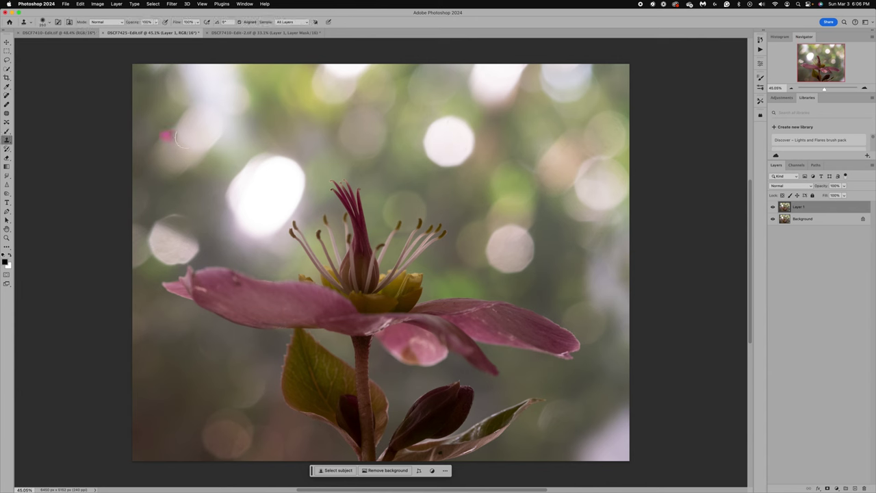
key(bracketright)
key(bracketright)
key(bracketright)
key(bracketright)
key(bracketright)
key(bracketright)
key(bracketright)
key(bracketright)
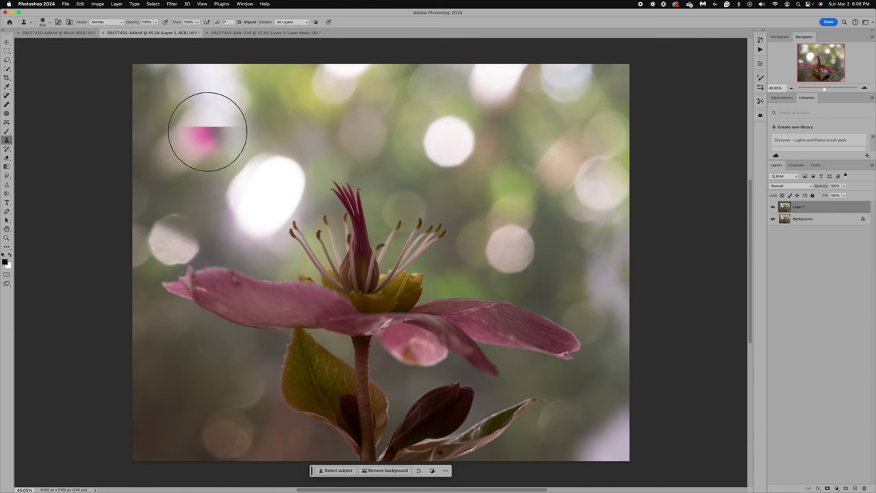
alt+click(209, 133)
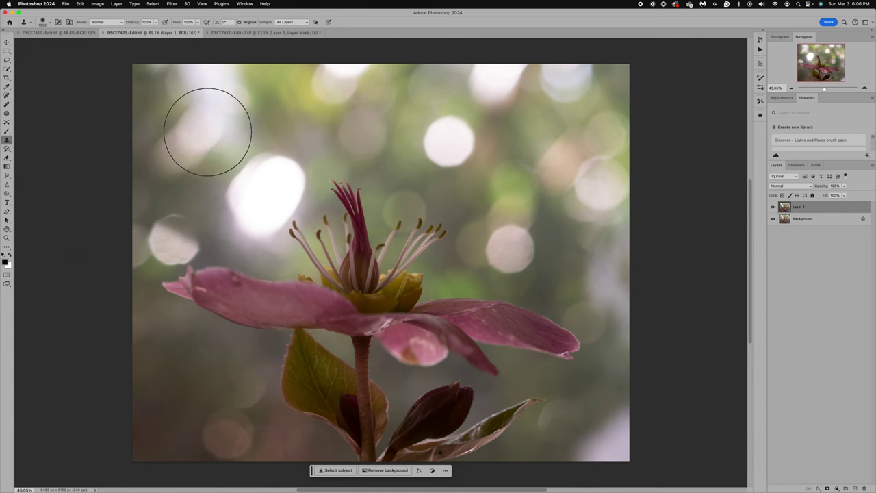
mouse_move(250, 169)
mouse_down()
mouse_move(247, 203)
mouse_move(257, 179)
mouse_move(243, 199)
mouse_move(281, 161)
mouse_move(204, 163)
mouse_move(201, 171)
mouse_move(200, 160)
mouse_move(176, 158)
mouse_move(246, 204)
mouse_move(265, 178)
mouse_up()
right_click(284, 157)
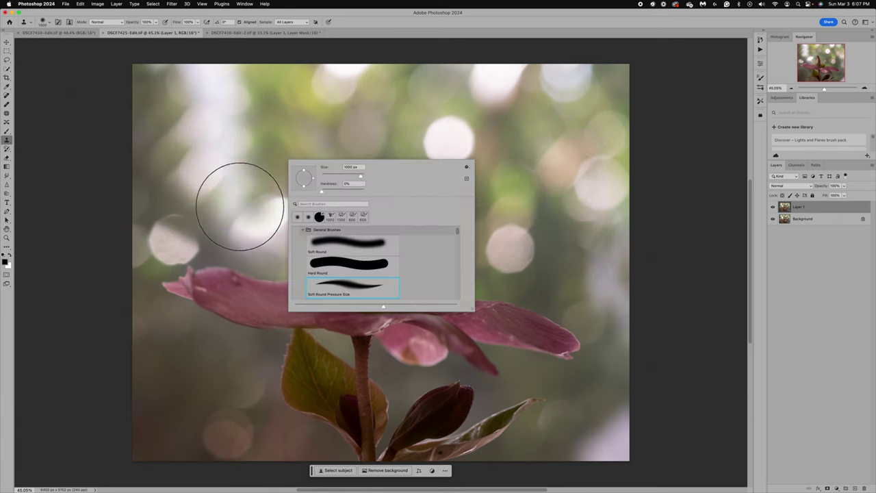
click(274, 133)
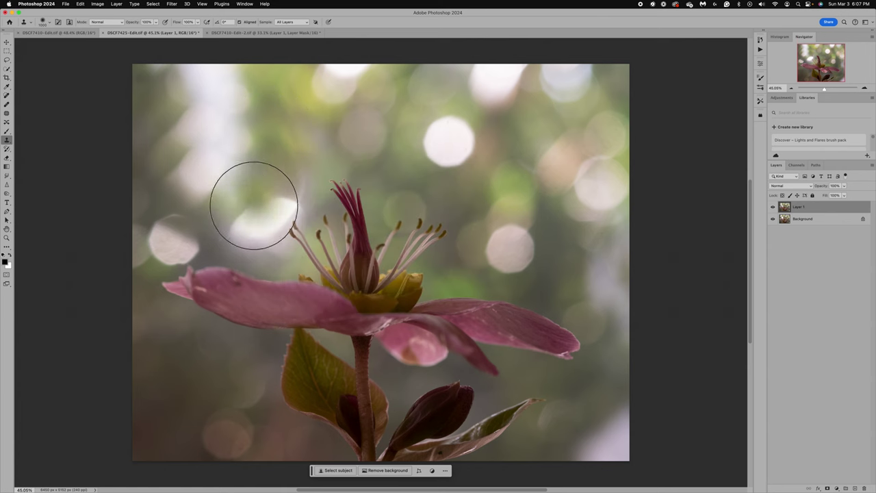
mouse_move(253, 211)
mouse_down()
mouse_move(277, 199)
mouse_move(271, 134)
mouse_move(270, 162)
mouse_move(228, 220)
mouse_up()
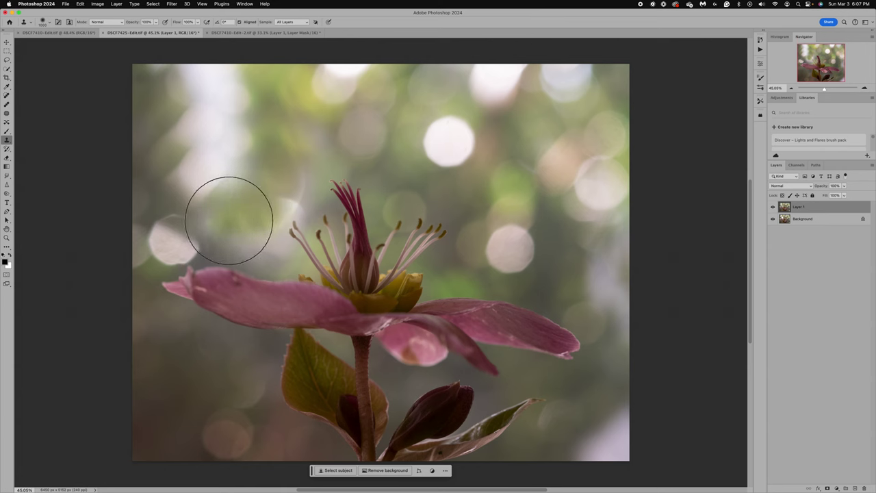
Clone soft green background over the bright white streak in the photo's upper left area.
key(bracketleft)
key(bracketleft)
key(bracketleft)
key(bracketleft)
alt+click(195, 204)
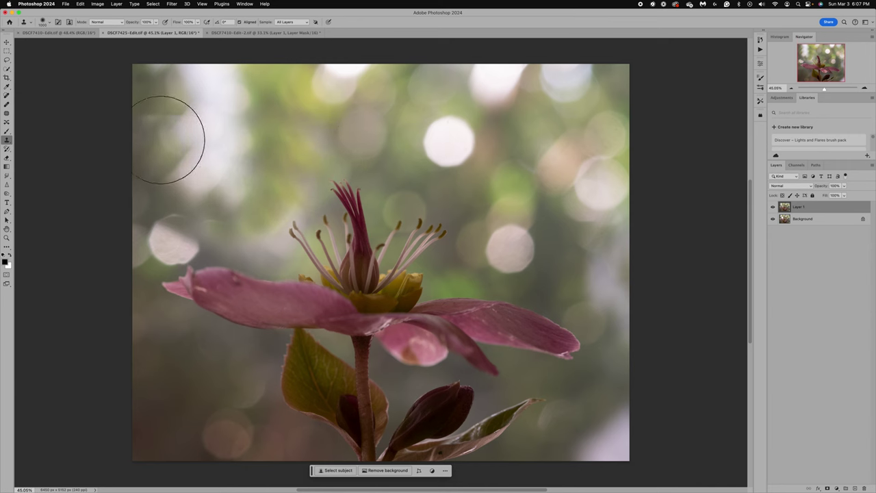
alt+click(278, 139)
mouse_move(205, 144)
mouse_down()
mouse_move(188, 147)
mouse_move(175, 128)
mouse_up()
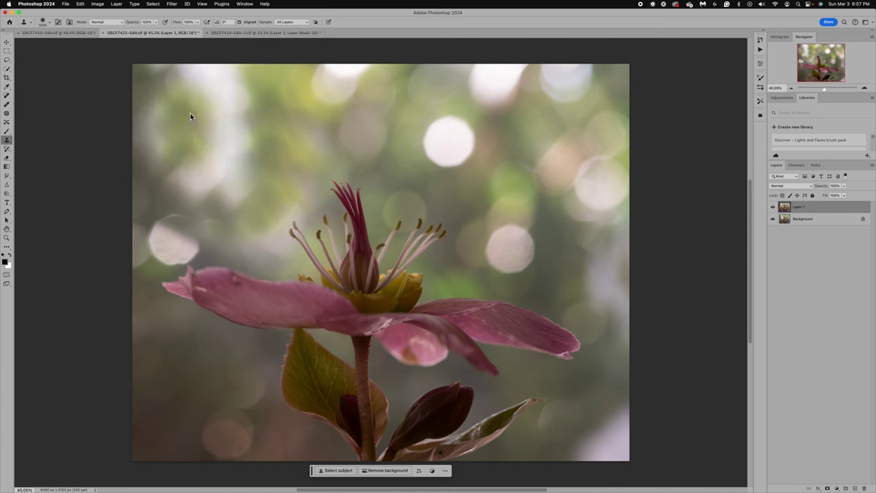
alt+click(192, 117)
drag(225, 111, 231, 111)
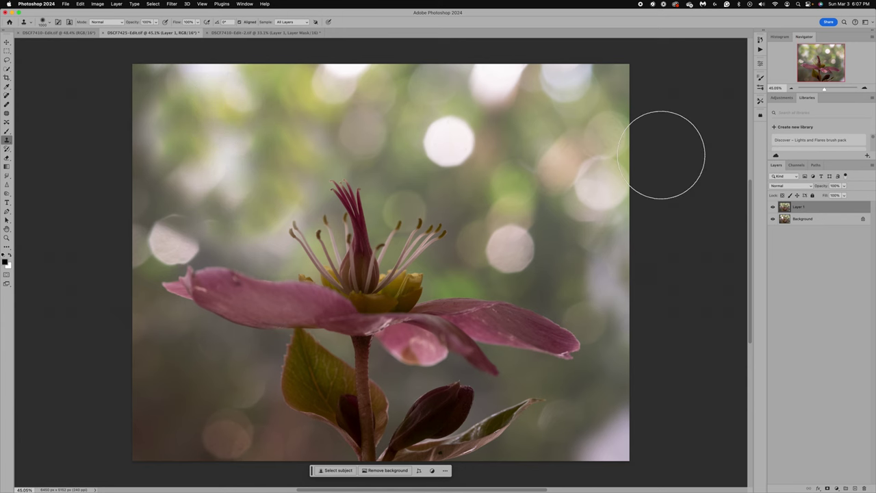
Clone background over the remaining pale patches near the photo's left edge, and compare the retouched layer with the original.
alt+click(508, 183)
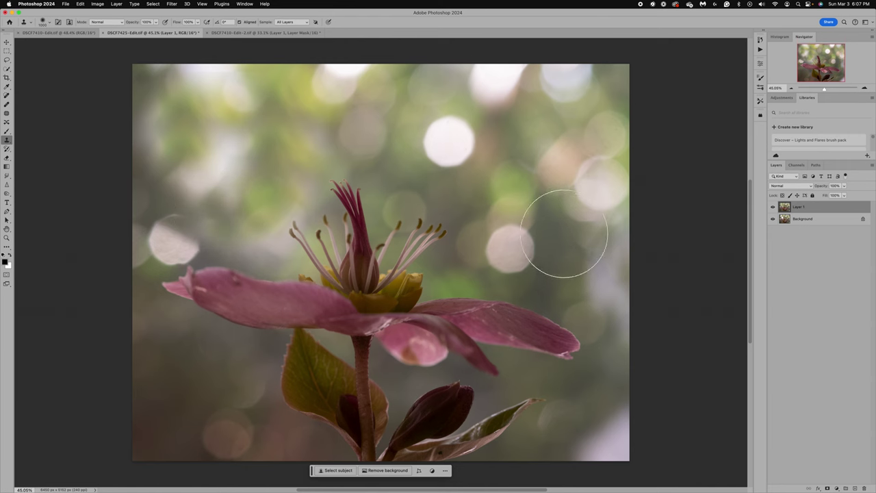
drag(201, 216, 232, 220)
drag(167, 196, 174, 202)
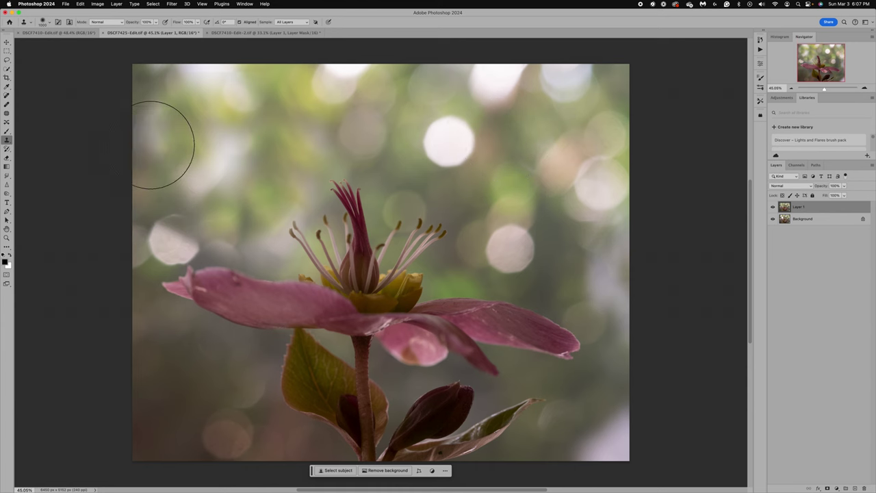
drag(164, 143, 166, 141)
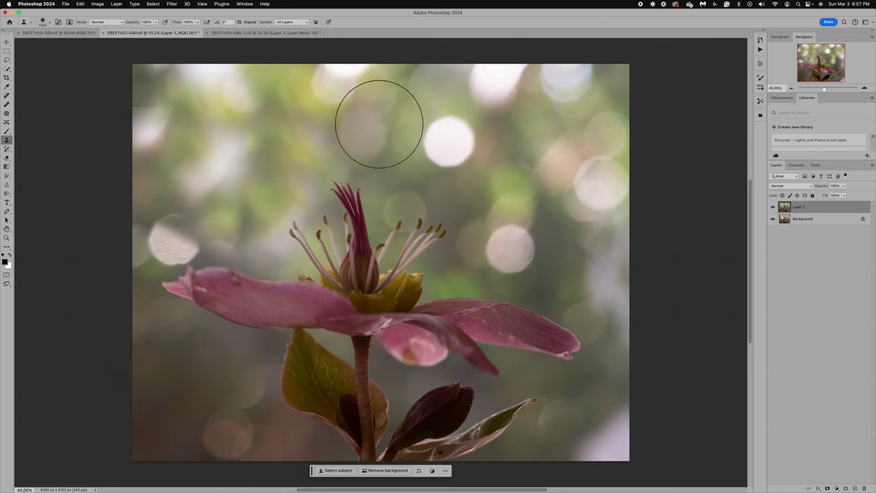
drag(164, 104, 161, 88)
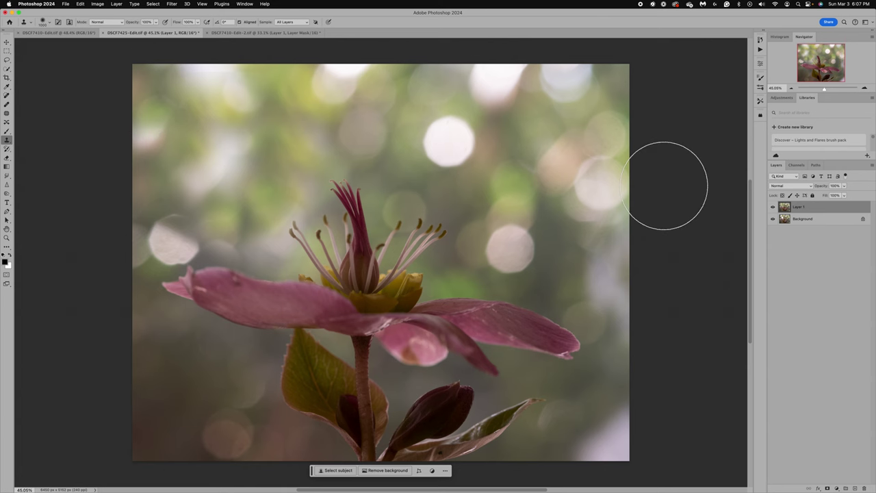
alt+click(494, 180)
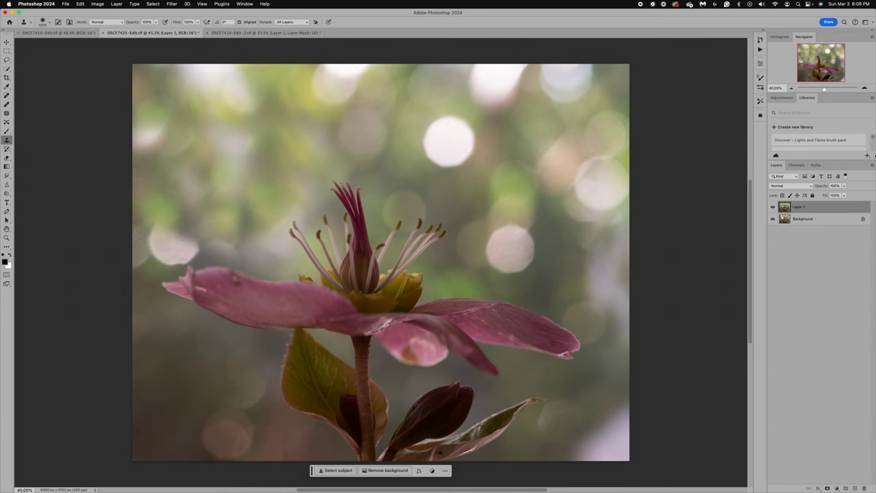
click(773, 207)
click(773, 207)
Duplicate the retouched layer and extend the canvas below the stem with Generative Expand, leaving the prompt empty.
key(super+j)
click(6, 78)
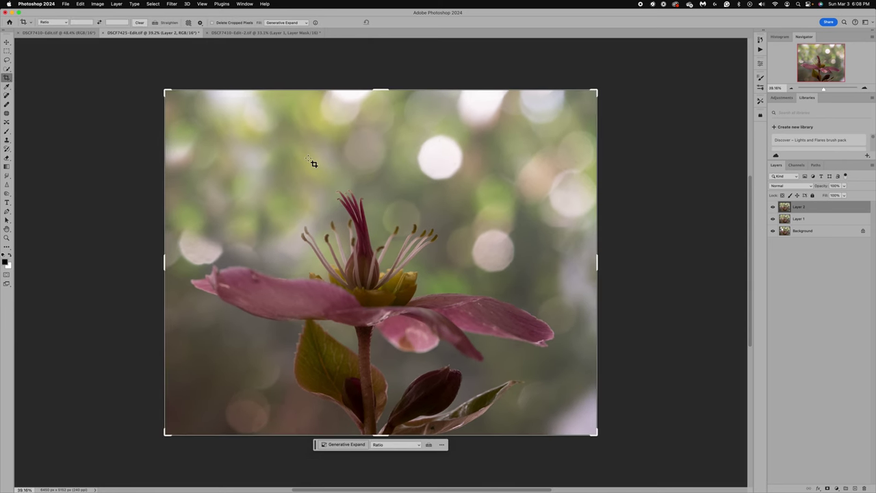
scroll(314, 163, down, 1)
scroll(314, 164, down, 3)
scroll(314, 164, left, 1)
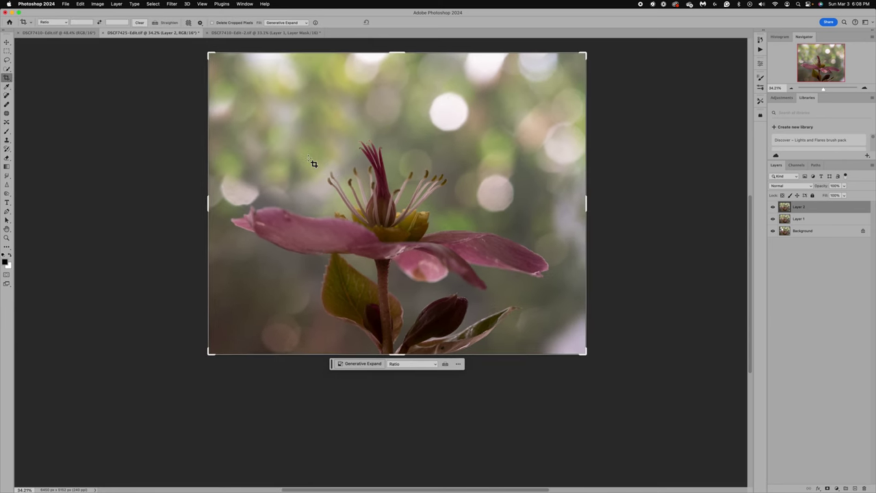
drag(397, 355, 397, 395)
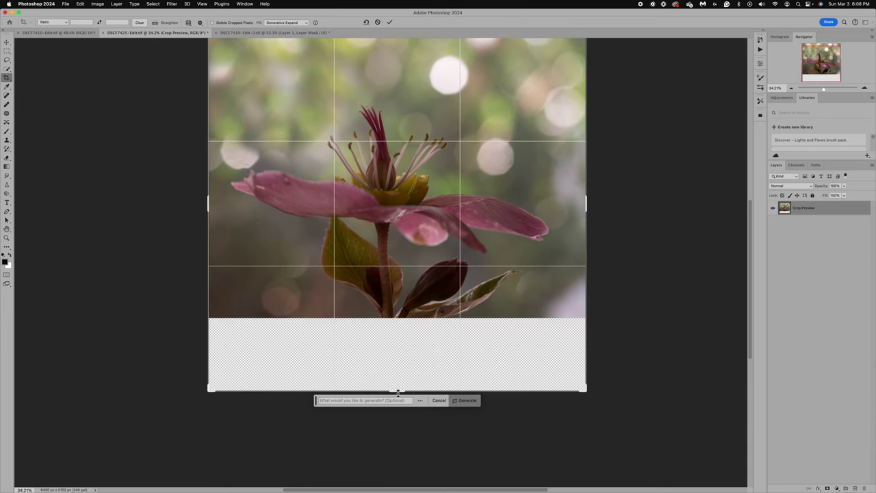
click(470, 402)
click(471, 402)
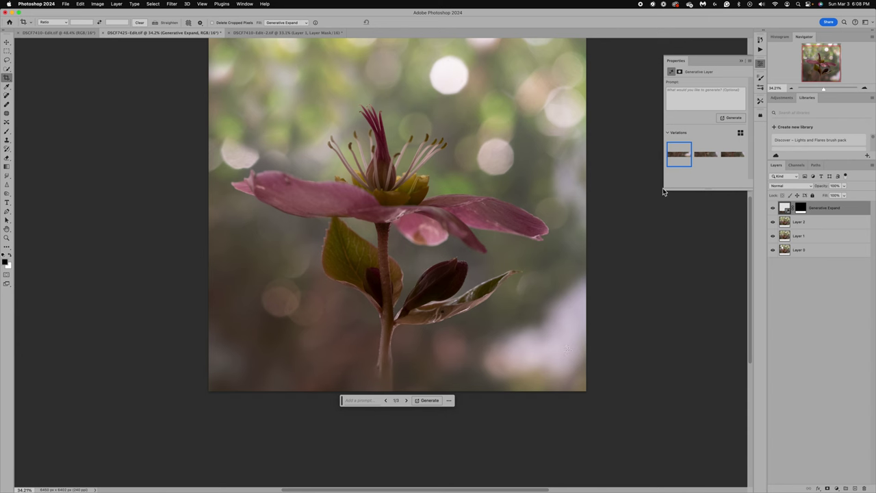
Compare the generated stem variations and choose the second one.
click(711, 158)
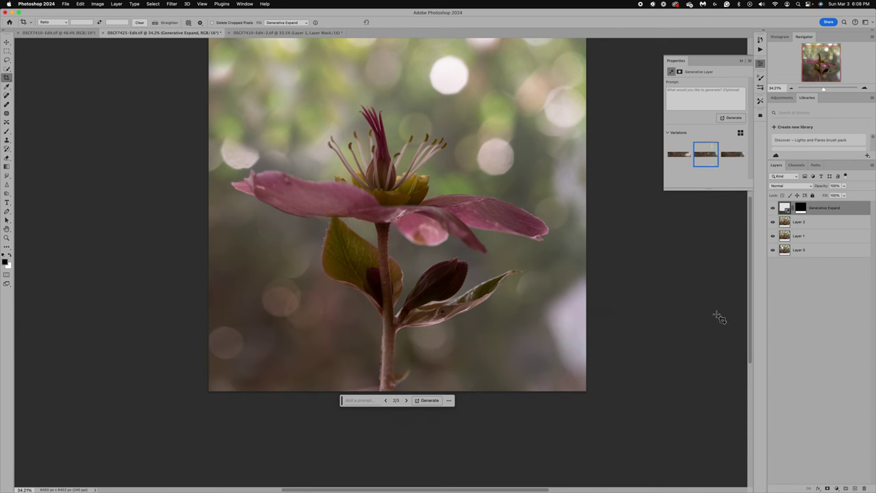
click(734, 158)
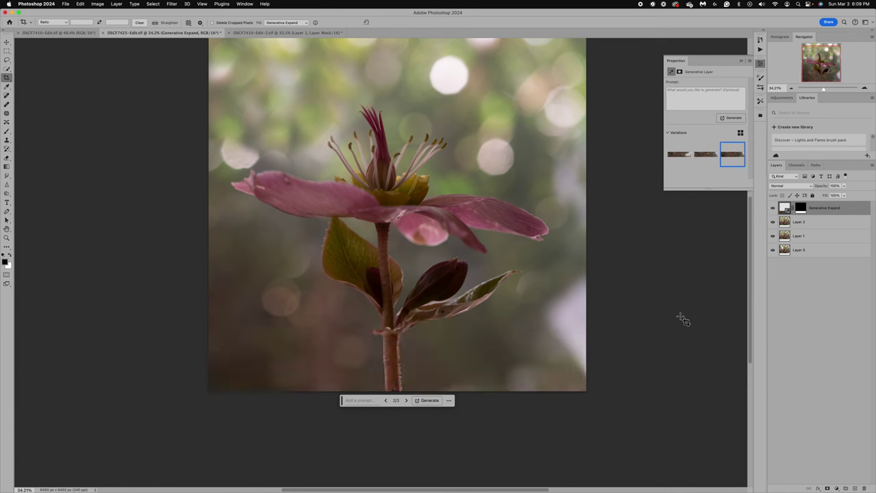
click(707, 156)
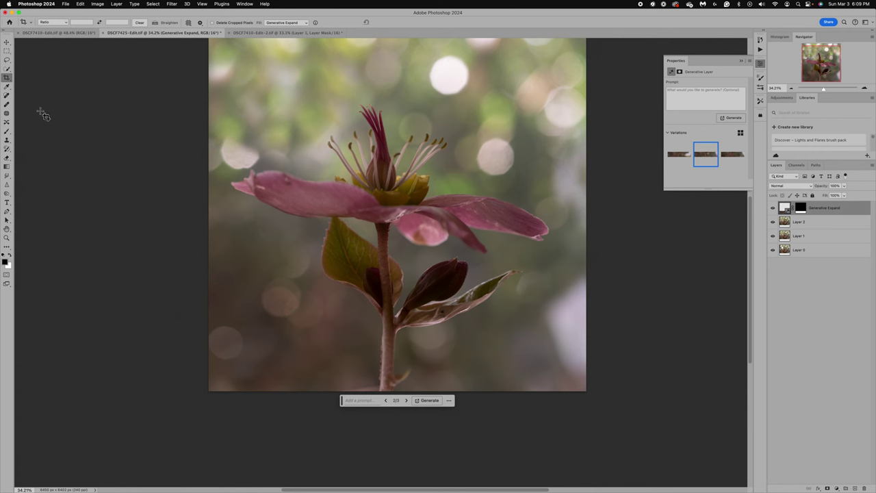
Crop a thin strip off the photo's bottom edge to trim the end of the generated stem.
click(7, 81)
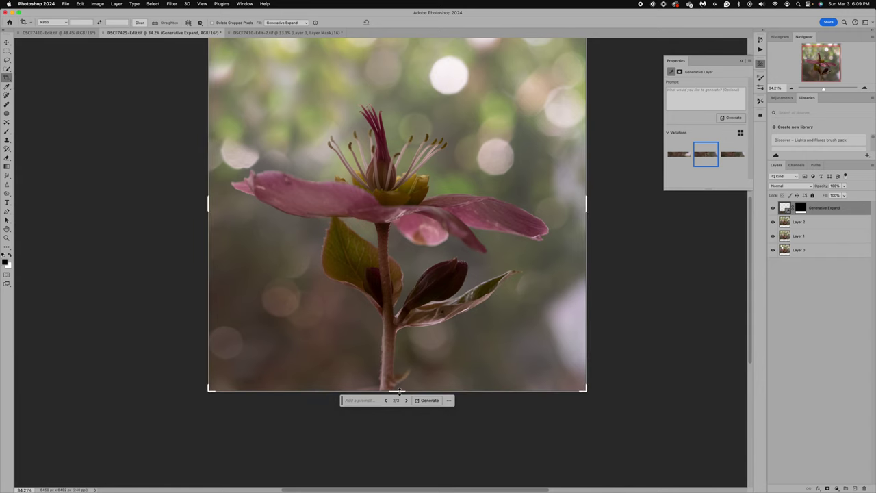
drag(399, 391, 400, 384)
key(Return)
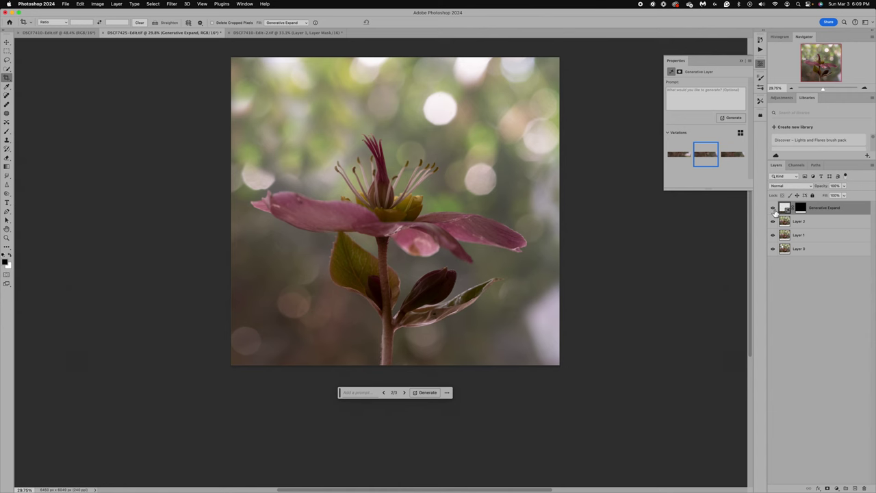
Save the expanded flower photo as a layered TIFF with image compression set to None.
click(741, 61)
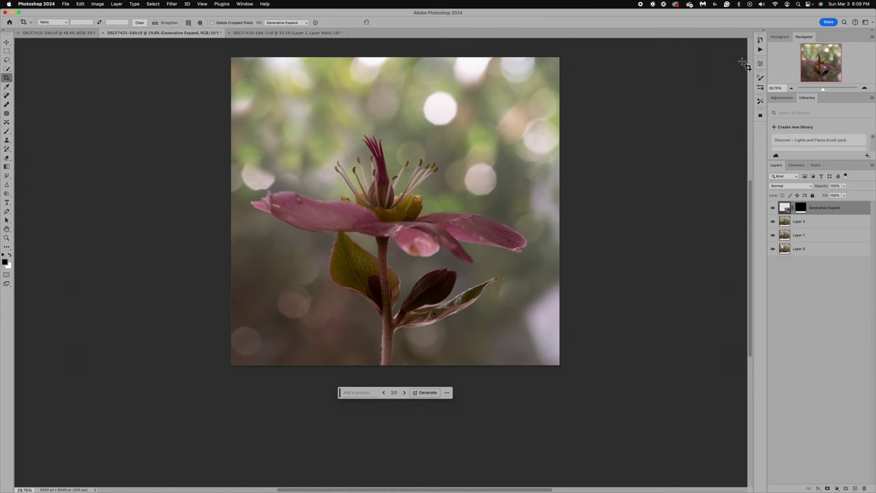
scroll(428, 97, up, 3)
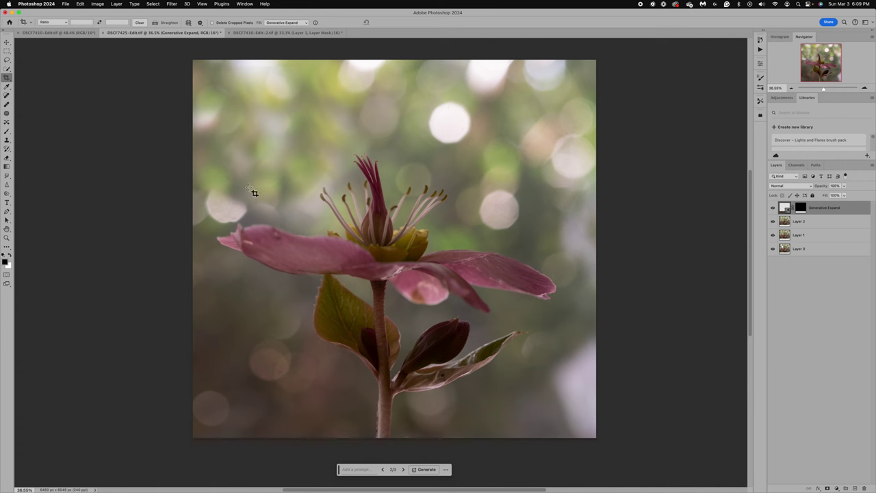
click(66, 4)
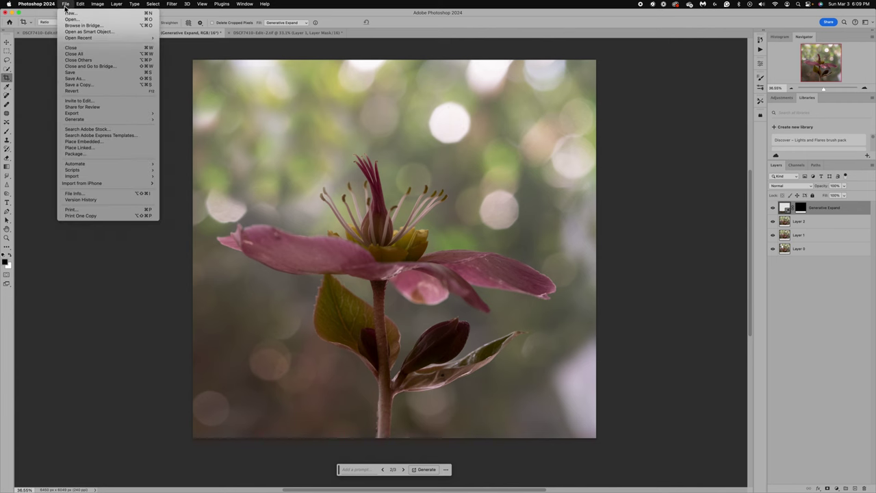
click(77, 72)
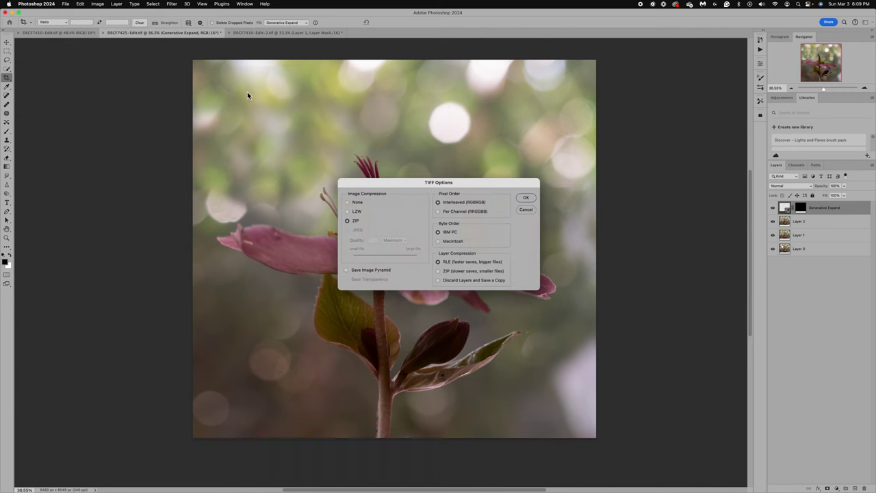
click(347, 203)
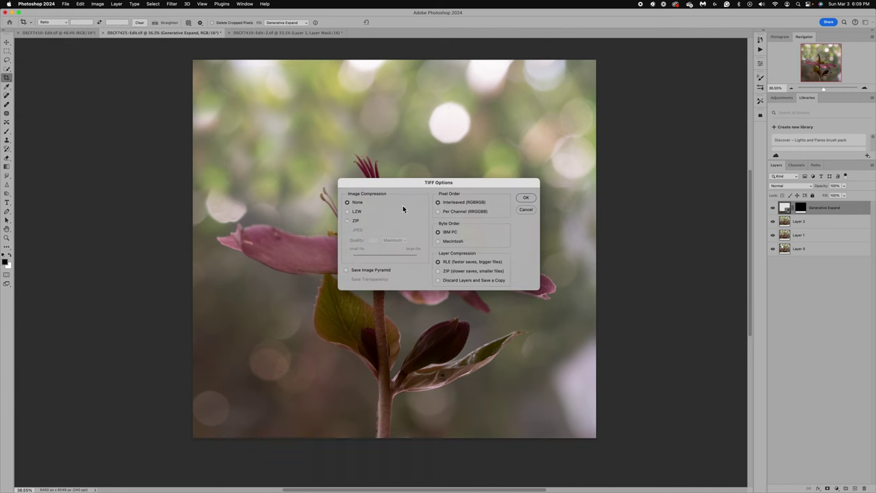
click(525, 199)
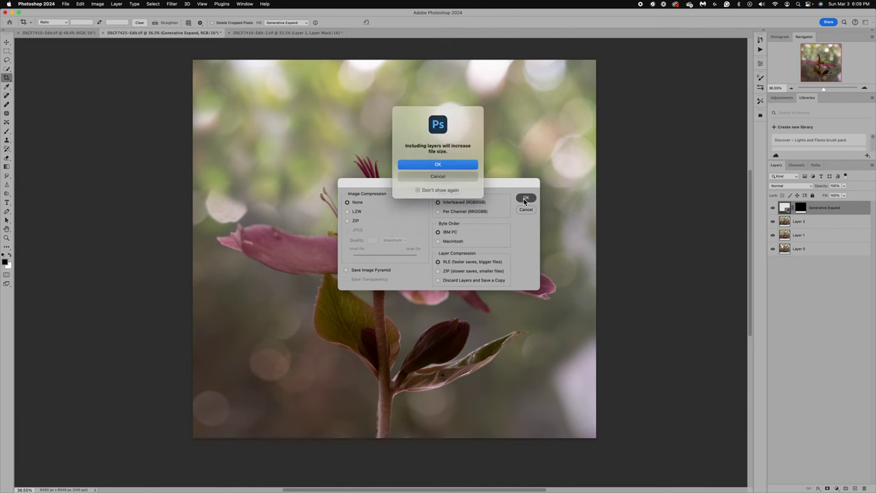
click(446, 166)
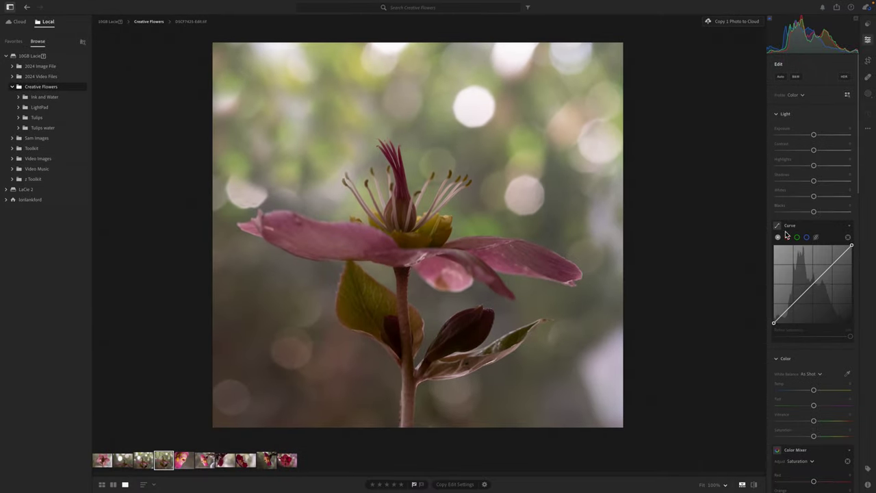
In Lightroom, raise the shadows slightly and lower the highlights of the whole flower photo.
click(822, 182)
click(803, 167)
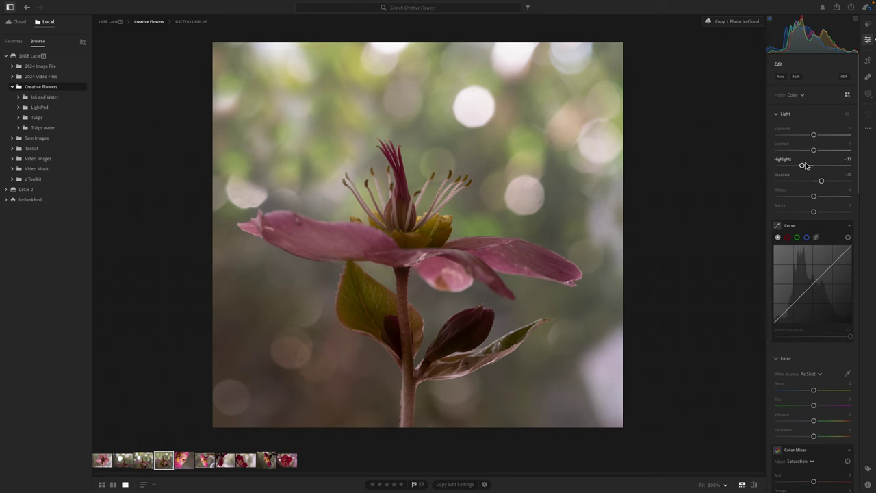
Create an object mask around the flower's stamens and centre, and set its exposure to about -0.12.
click(869, 95)
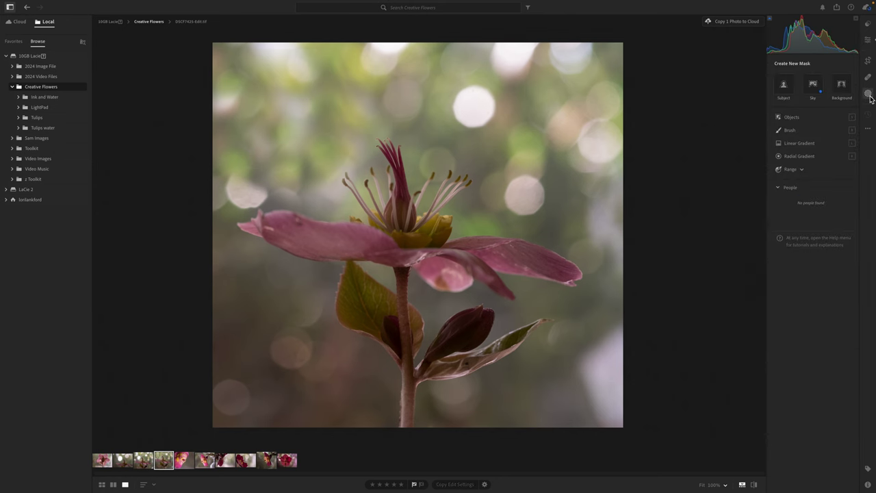
click(792, 118)
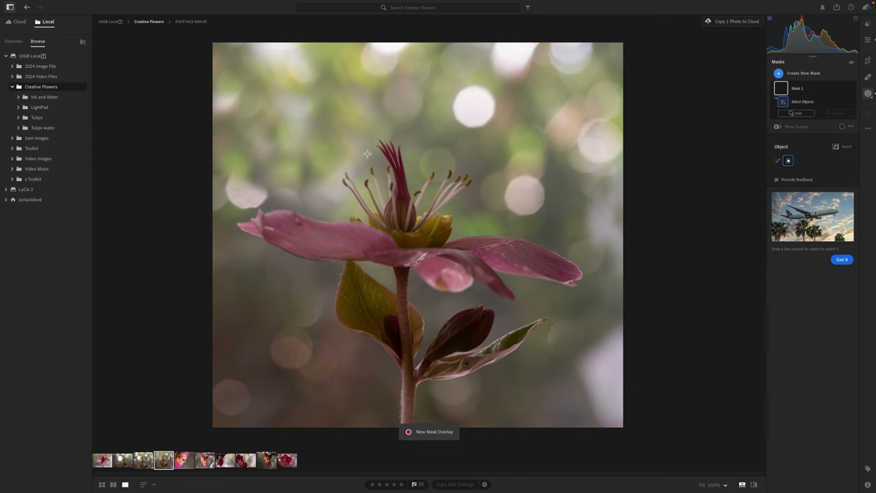
drag(314, 131, 501, 243)
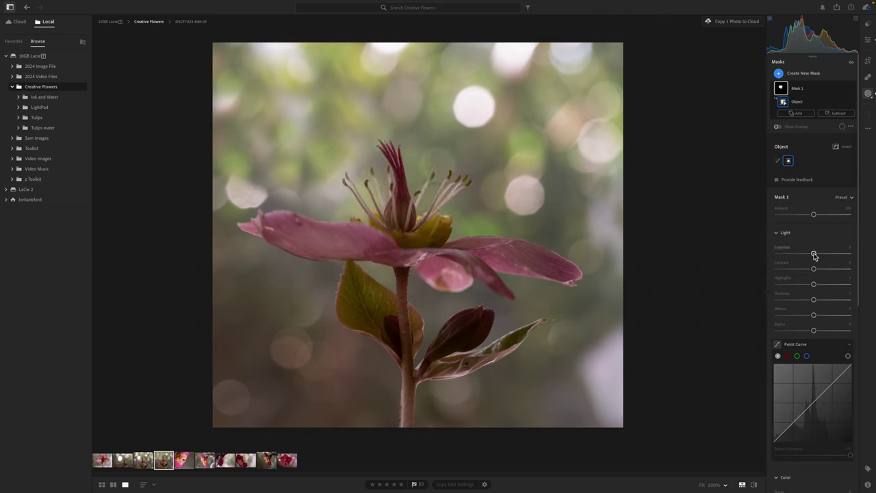
drag(814, 256, 812, 254)
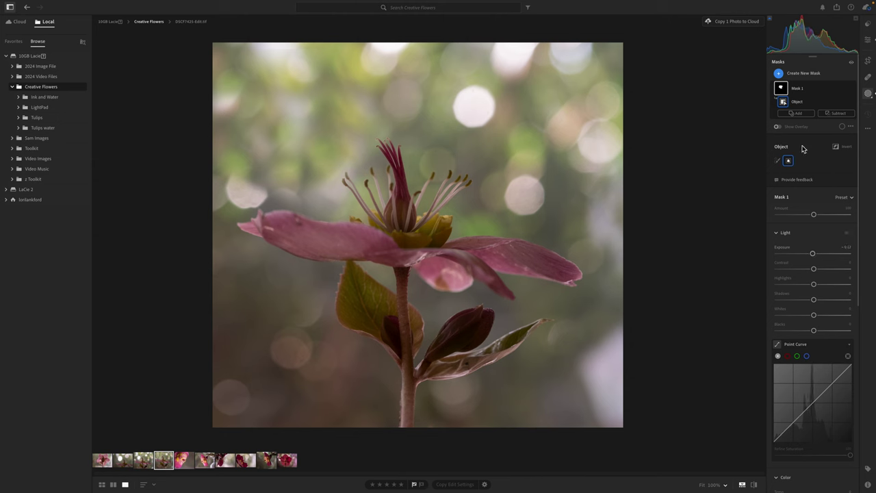
Paint a new brush mask over the flower's central bud and yellow base, and raise its exposure to about +2.3.
click(779, 74)
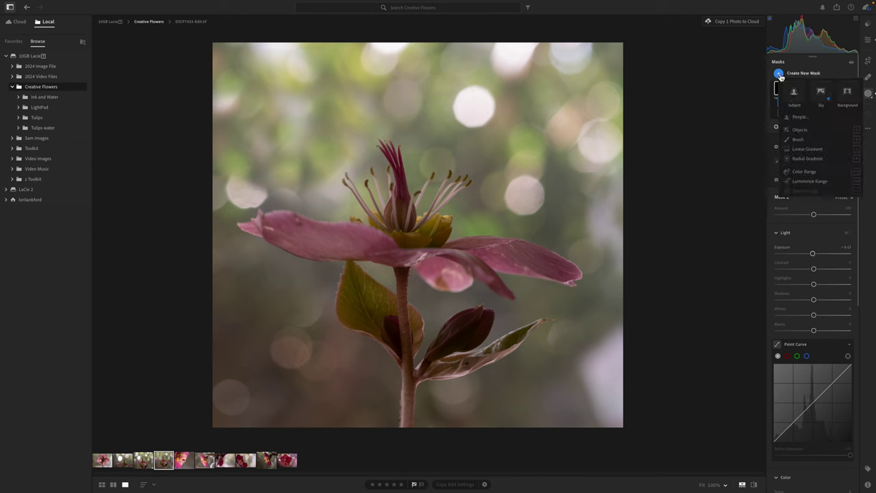
click(799, 139)
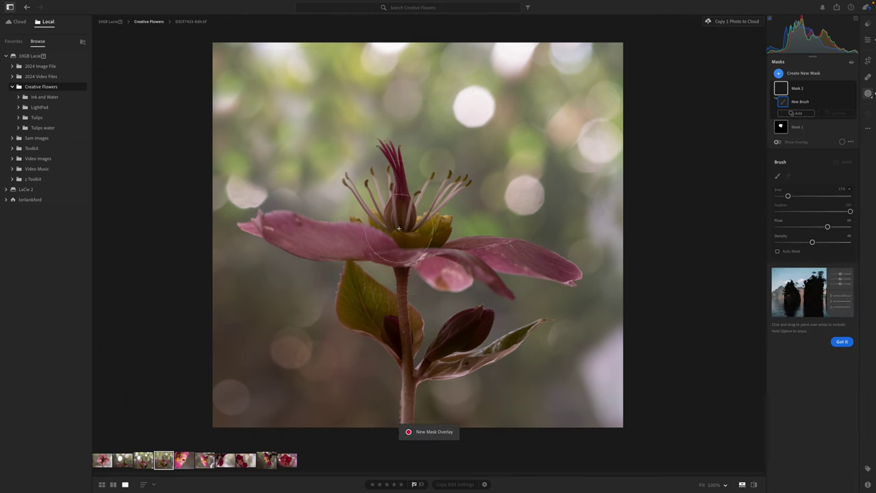
key(bracketleft)
key(bracketleft)
mouse_move(382, 223)
mouse_down()
mouse_move(439, 223)
mouse_move(375, 213)
mouse_move(401, 203)
mouse_up()
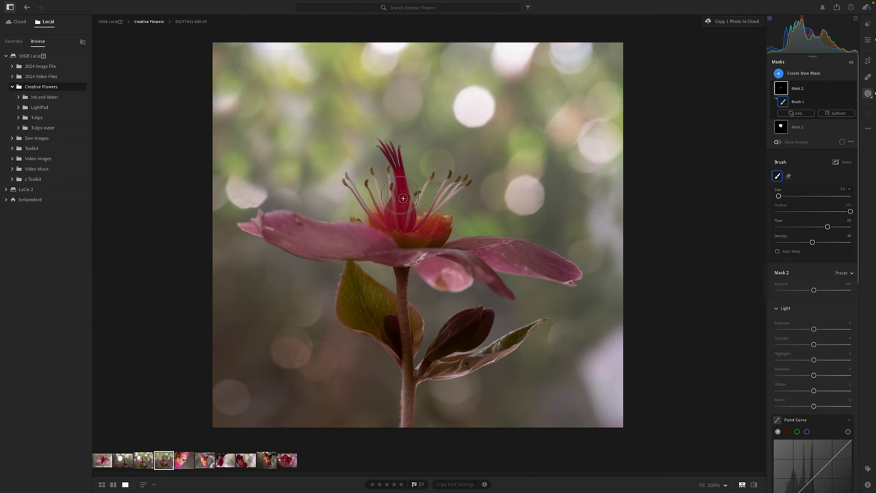
mouse_move(393, 216)
mouse_down()
mouse_move(384, 230)
mouse_move(405, 246)
mouse_move(425, 244)
mouse_move(403, 239)
mouse_move(431, 235)
mouse_move(419, 237)
mouse_up()
key(bracketright)
key(bracketright)
key(bracketright)
key(bracketright)
mouse_move(444, 241)
mouse_down()
mouse_move(419, 246)
mouse_move(382, 219)
mouse_move(424, 236)
mouse_move(418, 241)
mouse_up()
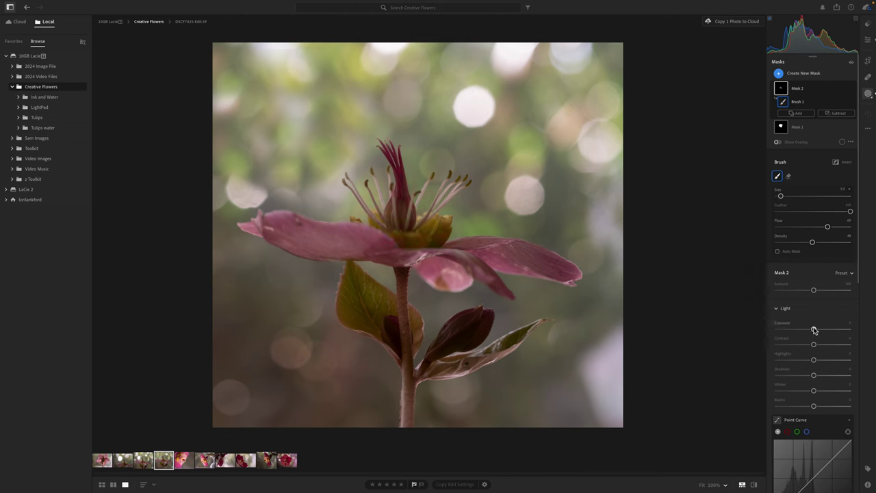
drag(814, 330, 835, 331)
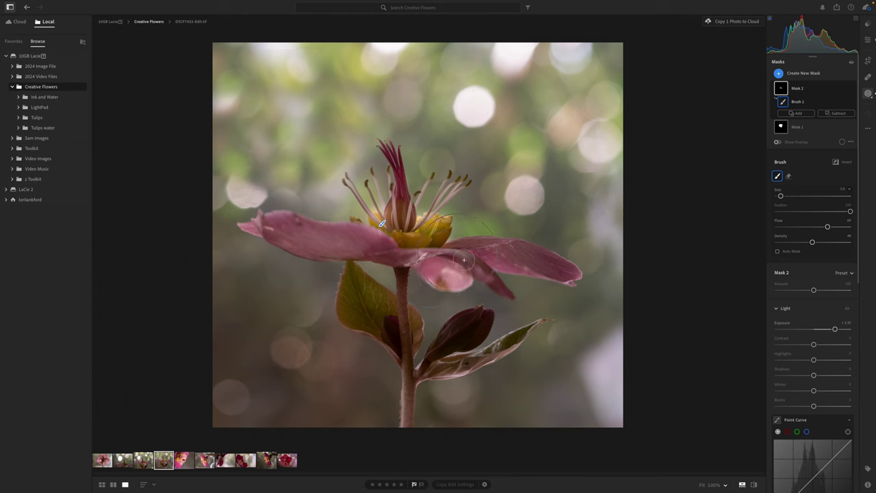
Extend the brightening brush mask over the outstretched petals and the green leaf beside the stem.
mouse_move(463, 260)
mouse_down()
mouse_move(507, 258)
mouse_move(556, 270)
mouse_up()
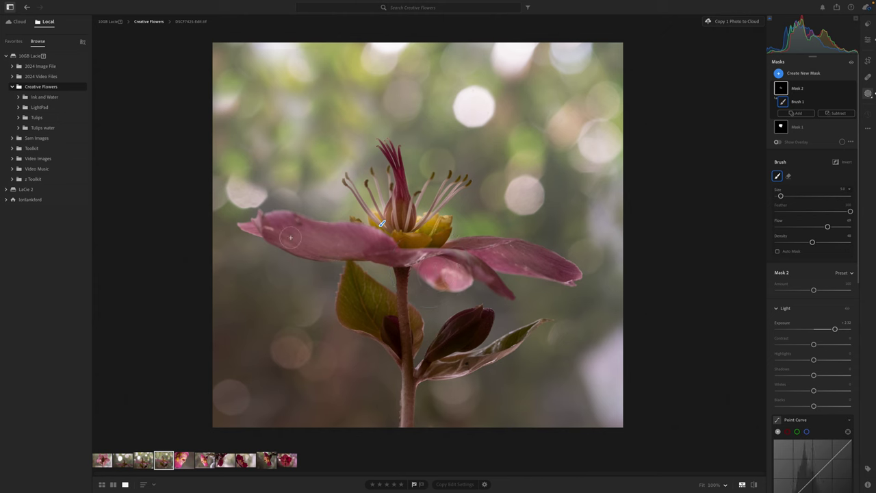
mouse_move(290, 237)
mouse_down()
mouse_move(293, 227)
mouse_move(377, 247)
mouse_move(330, 248)
mouse_move(282, 231)
mouse_move(288, 195)
mouse_up()
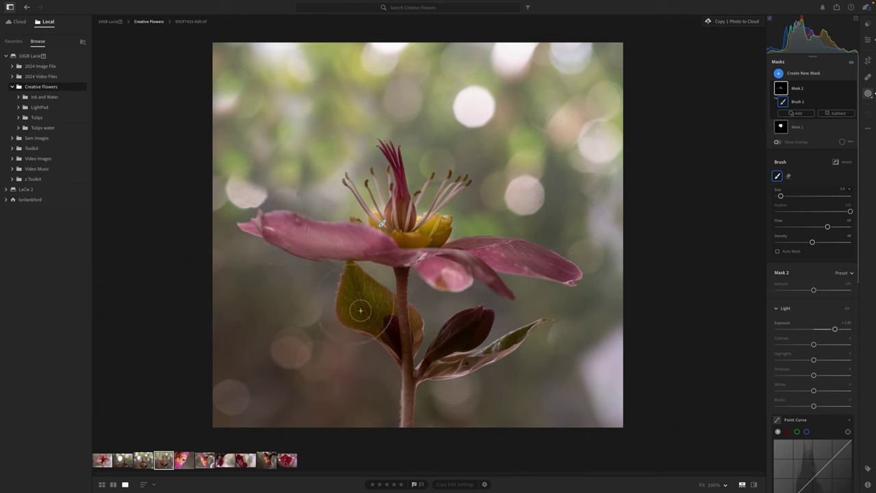
mouse_move(361, 310)
mouse_down()
mouse_move(362, 282)
mouse_move(402, 326)
mouse_move(379, 303)
mouse_move(362, 303)
mouse_move(363, 321)
mouse_move(404, 344)
mouse_up()
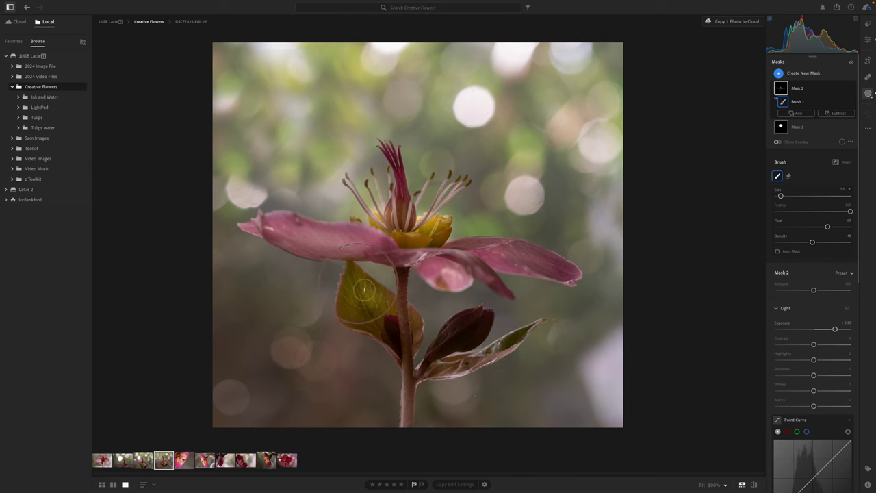
drag(364, 289, 378, 315)
Erase the brush mask's spill among the stamens beside the bud, and repaint the mask over the bud with a smaller brush.
click(789, 177)
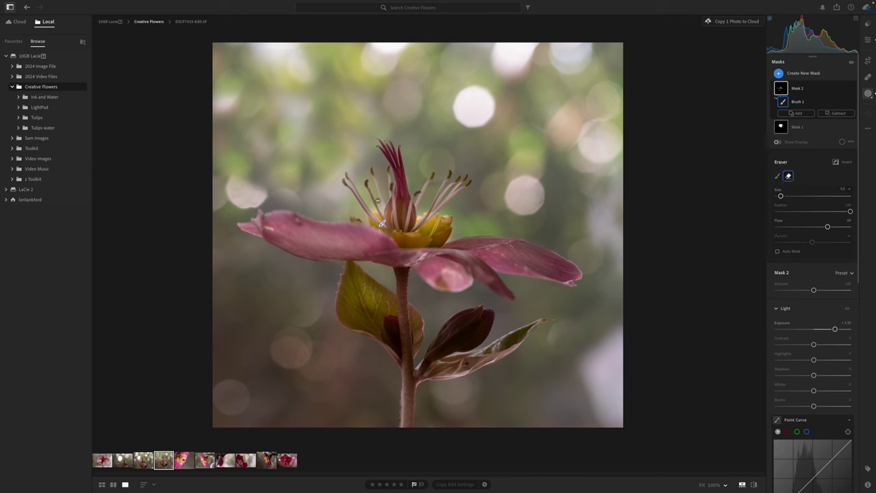
key(bracketleft)
key(bracketleft)
key(bracketright)
key(bracketright)
key(bracketright)
mouse_move(367, 205)
mouse_down()
mouse_move(428, 197)
mouse_move(375, 205)
mouse_move(389, 212)
mouse_move(378, 196)
mouse_move(384, 213)
mouse_move(348, 181)
mouse_move(382, 223)
mouse_up()
click(778, 178)
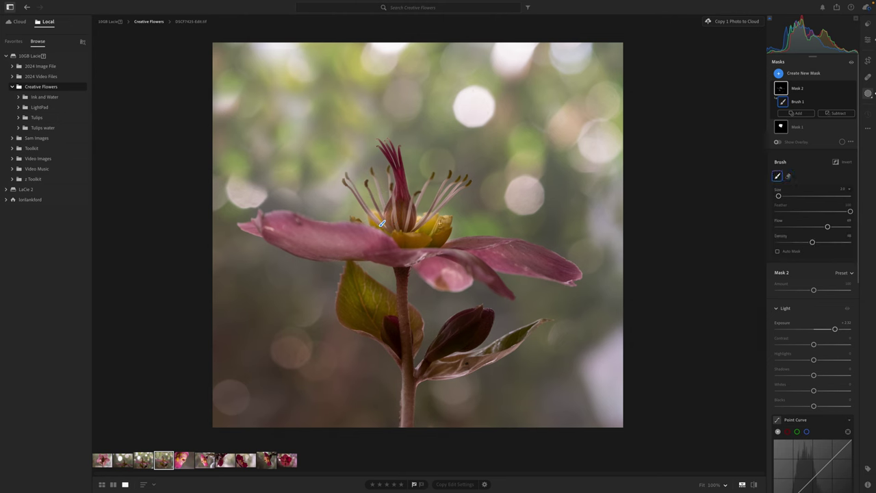
mouse_move(399, 202)
mouse_down()
mouse_move(390, 225)
mouse_move(403, 191)
mouse_move(405, 204)
mouse_move(403, 188)
mouse_move(412, 226)
mouse_move(403, 187)
mouse_up()
Set the brush mask's exposure to about +1.84, comparing the edited photo with the original.
drag(836, 330, 842, 333)
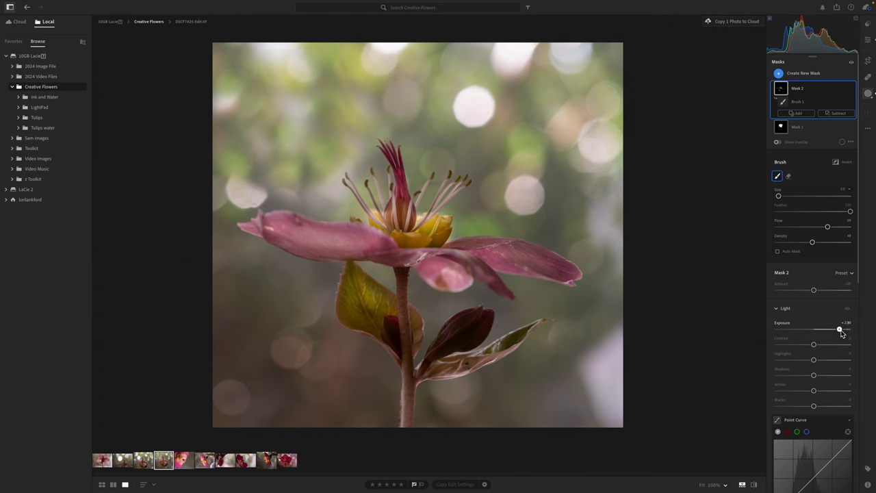
scroll(841, 334, down, 3)
key(backslash)
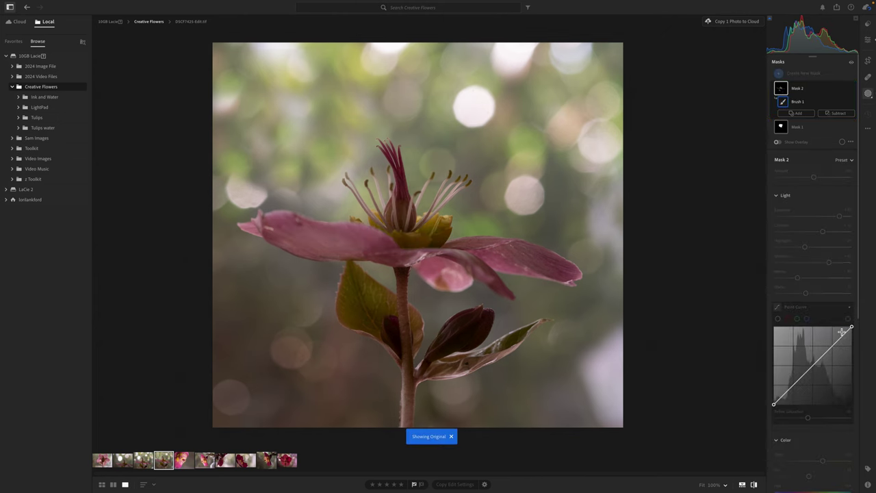
key(backslash)
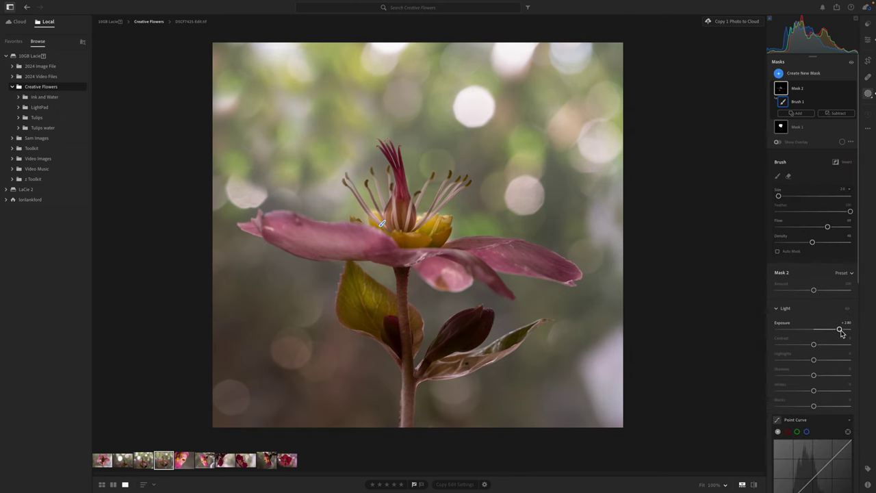
key(backslash)
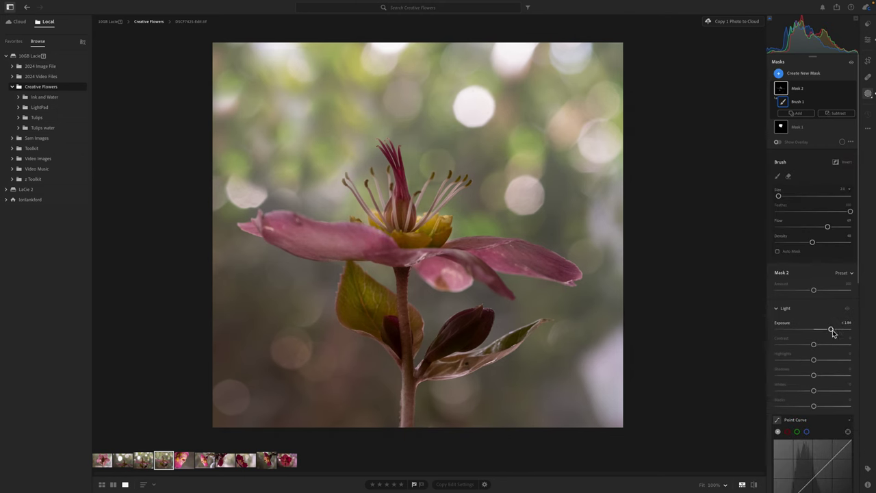
key(backslash)
Remove the blemishes on the long left petal and the bright spot on the small hanging petal with Content-Aware Remove.
click(869, 78)
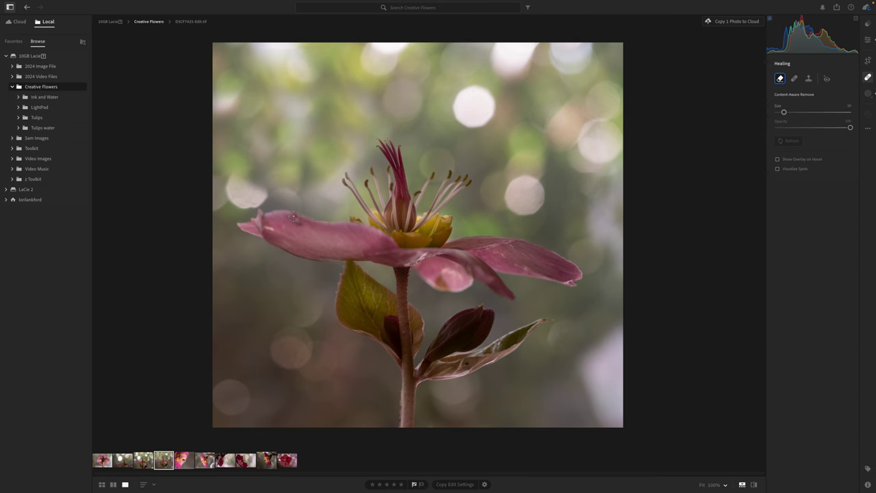
mouse_move(294, 217)
mouse_down()
mouse_move(303, 224)
mouse_move(261, 226)
mouse_move(276, 230)
mouse_up()
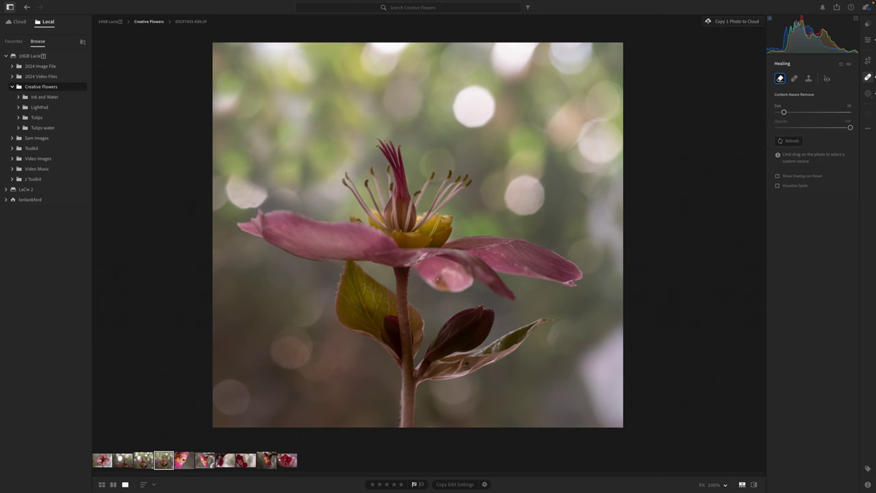
mouse_move(445, 276)
mouse_down()
mouse_move(447, 285)
mouse_move(434, 278)
mouse_move(446, 276)
mouse_move(442, 282)
mouse_up()
Try the Heal brush on the upper part of the small hanging petal, and undo the stroke.
click(795, 79)
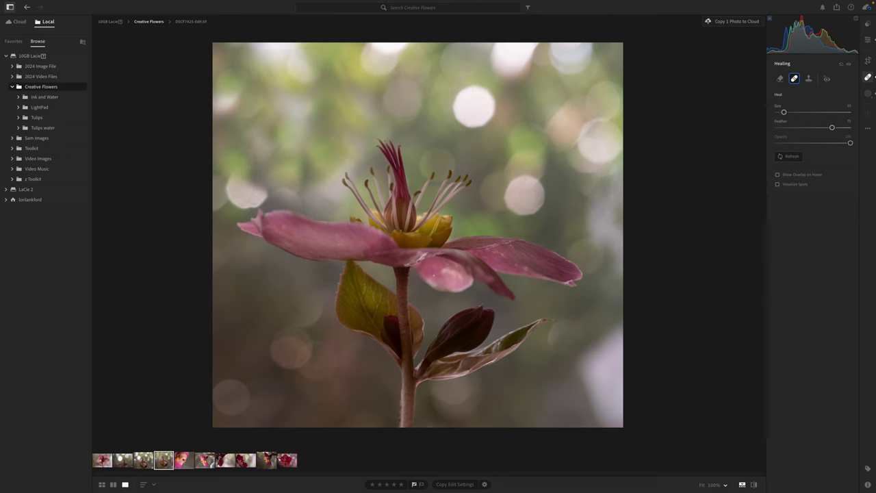
mouse_move(440, 269)
mouse_down()
mouse_move(462, 282)
mouse_move(442, 271)
mouse_up()
key(ctrl+z)
Try Content-Aware Remove on the pale marks of the small hanging petal, and undo the latest spot removals.
click(782, 79)
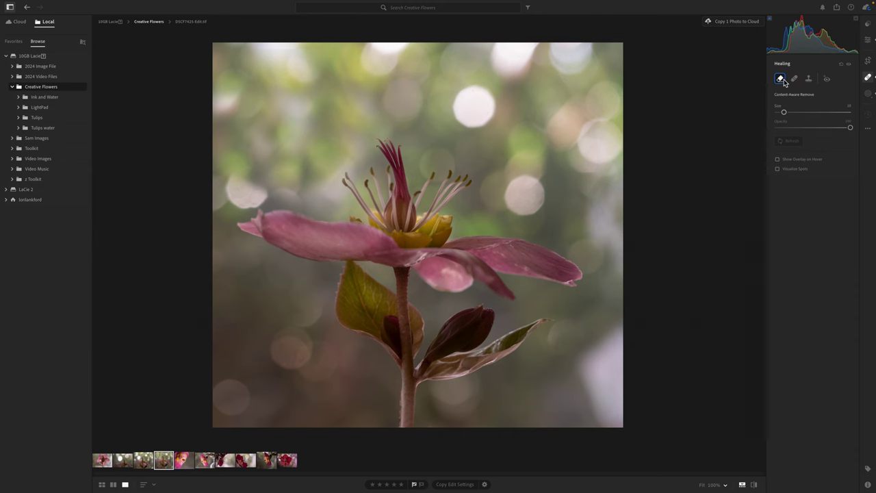
mouse_move(438, 273)
mouse_down()
mouse_move(461, 282)
mouse_move(436, 277)
mouse_up()
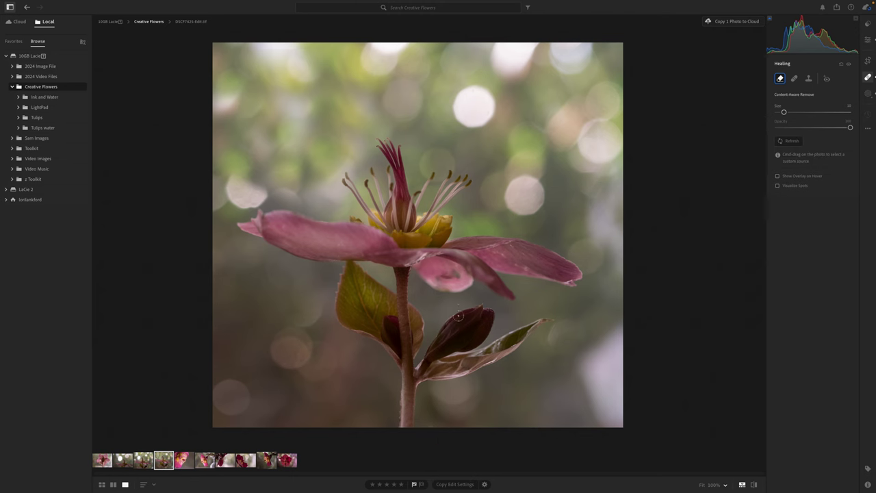
mouse_move(441, 278)
mouse_down()
mouse_move(460, 274)
mouse_move(440, 276)
mouse_up()
key(super+z)
key(super+z)
key(super+z)
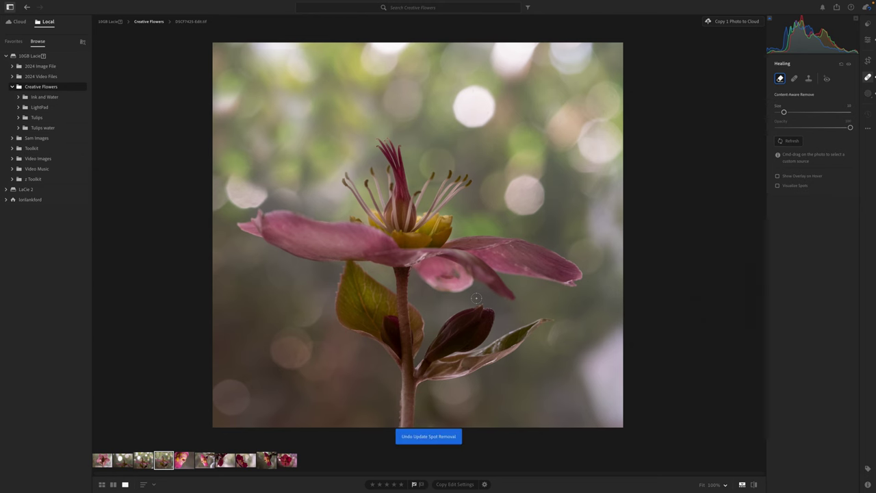
key(super+z)
key(super+z)
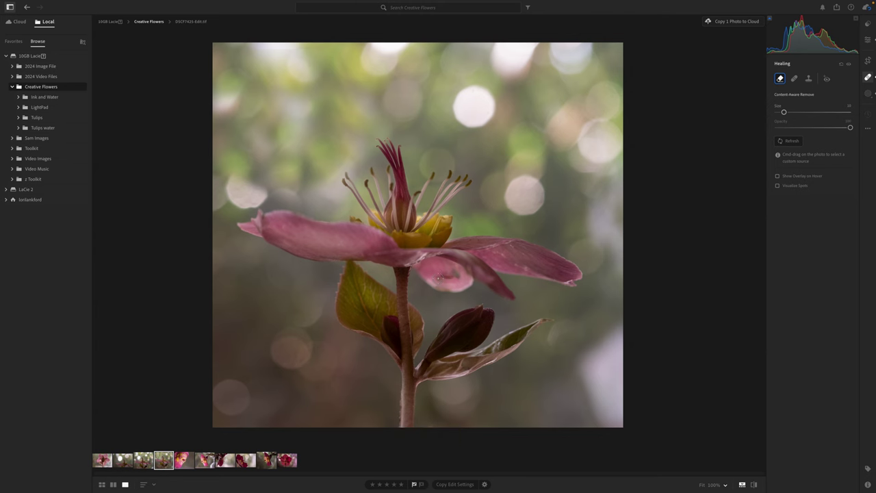
Remove the remaining uneven marks across the small hanging petal with further Content-Aware Remove strokes.
mouse_move(439, 277)
mouse_down()
mouse_move(455, 275)
mouse_move(444, 277)
mouse_up()
mouse_move(431, 274)
mouse_down()
mouse_move(454, 270)
mouse_move(459, 278)
mouse_up()
drag(445, 265, 460, 276)
mouse_move(675, 5)
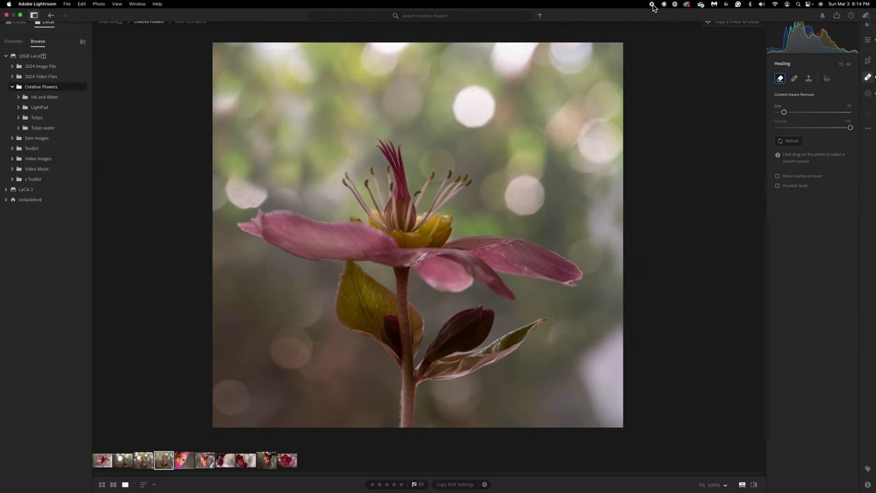